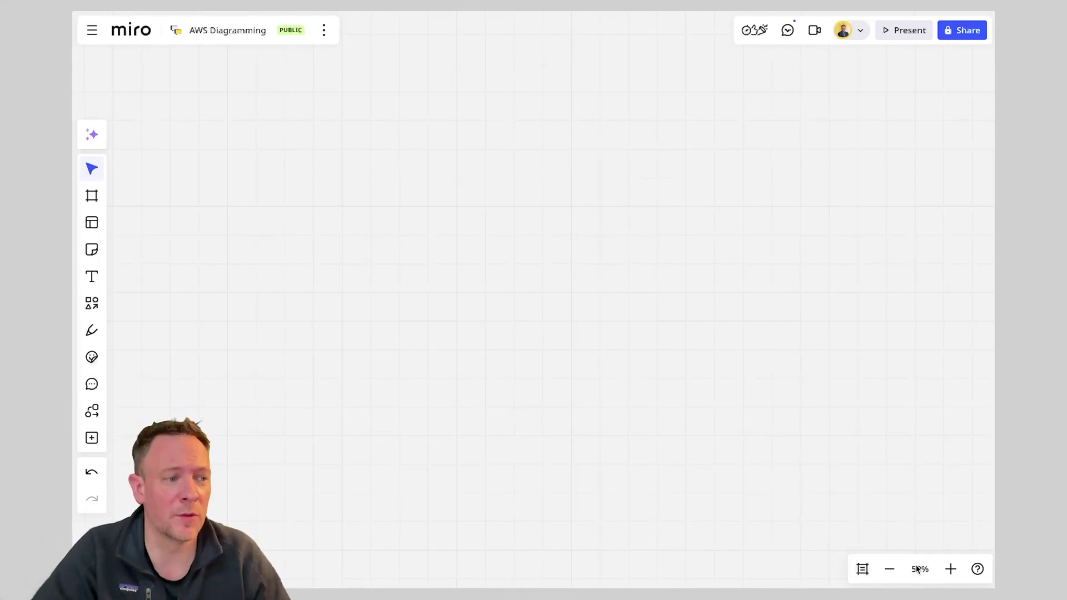
# Change the board zoom from 59% to 100%.
pyautogui.click(920, 569)
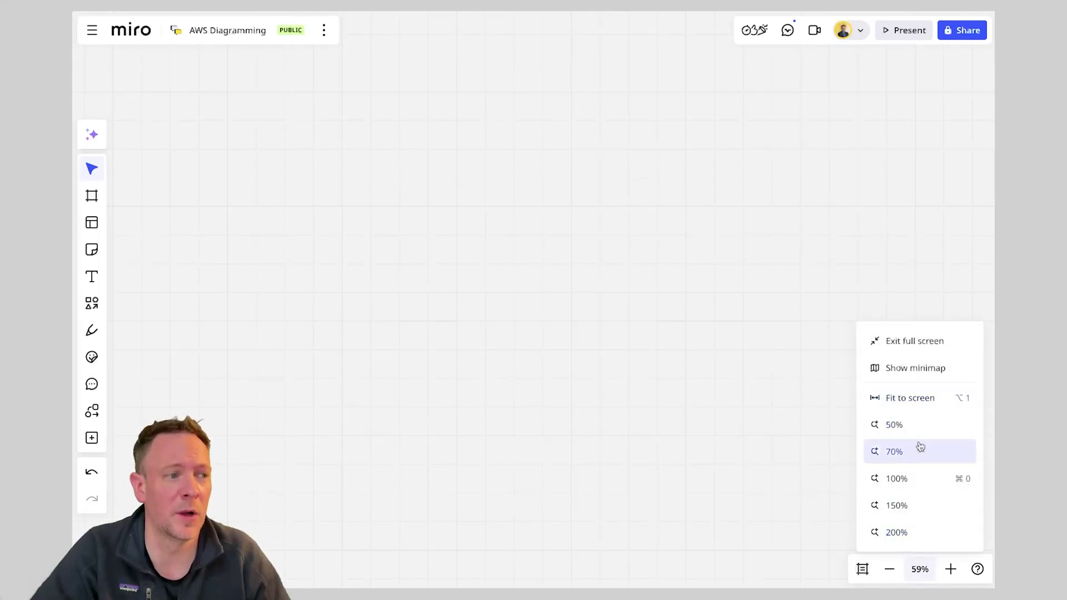
pyautogui.click(906, 479)
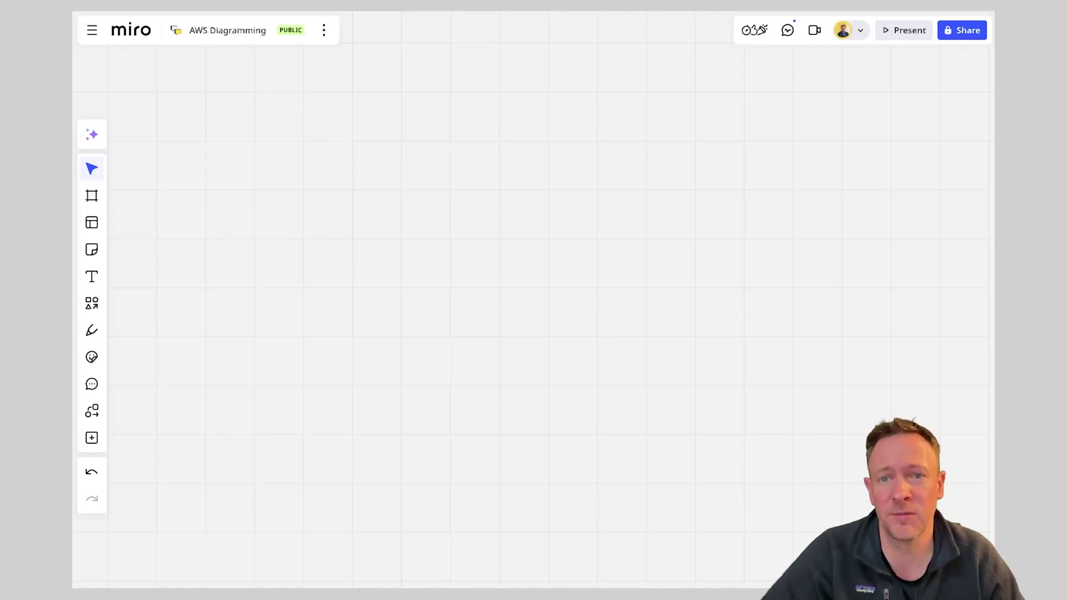
# Open the Diagramming shapes library with its Basic Shapes, ERD and BPMN sets.
pyautogui.scroll(-1, 181, 412)
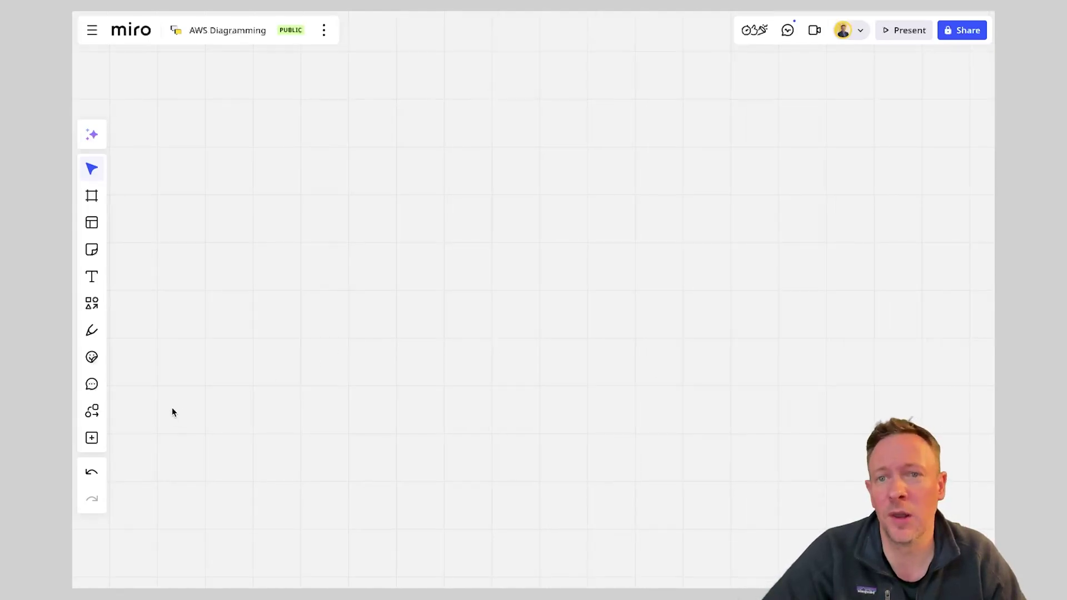
pyautogui.click(92, 416)
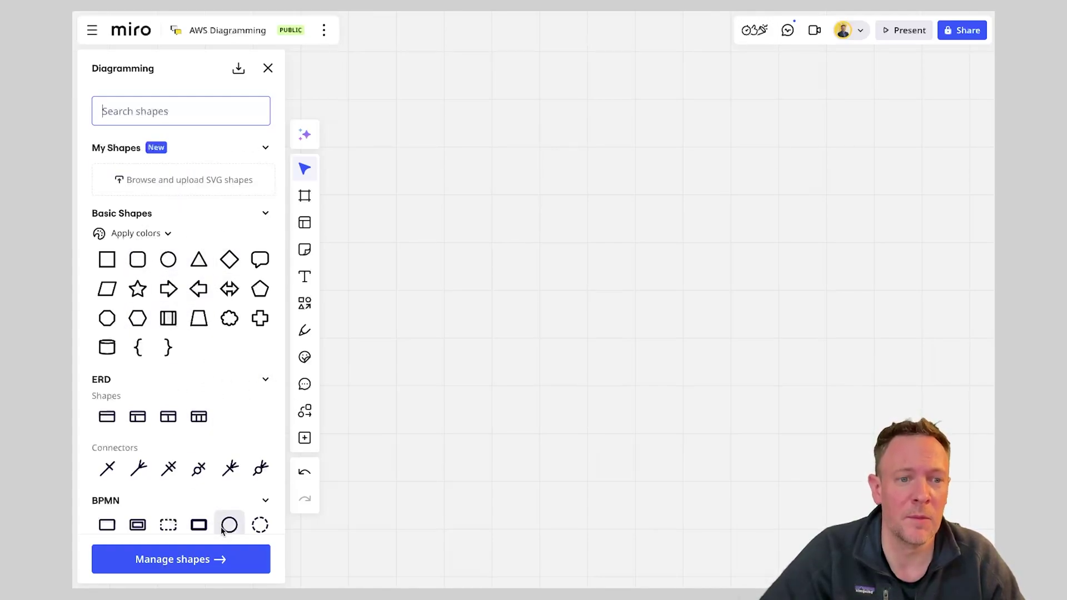
# Open Manage shapes and scroll the pack list down to the AWS pack.
pyautogui.click(198, 561)
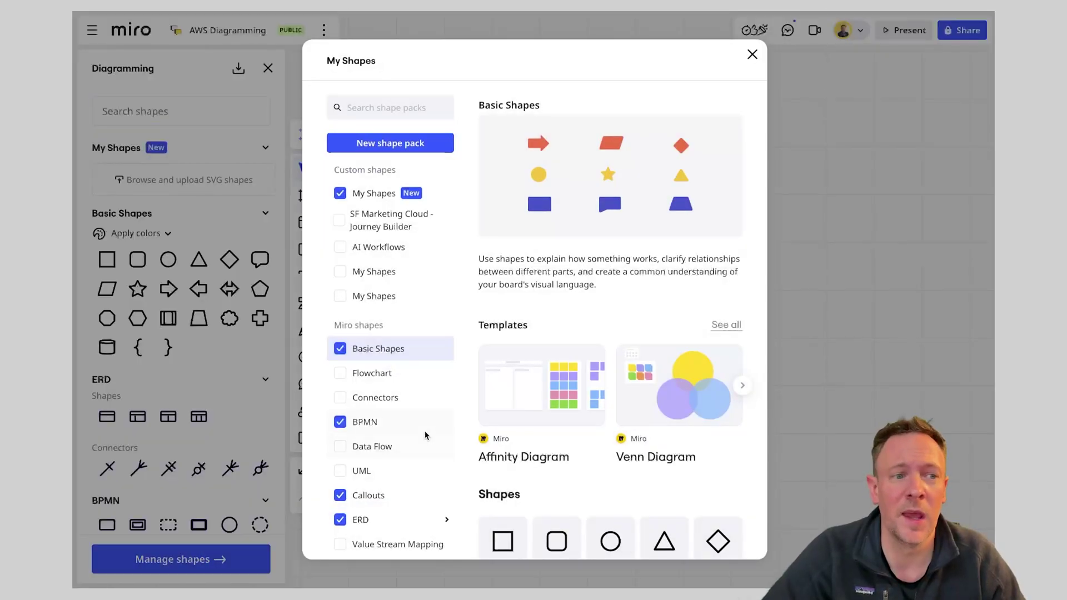
pyautogui.scroll(-3, 427, 436)
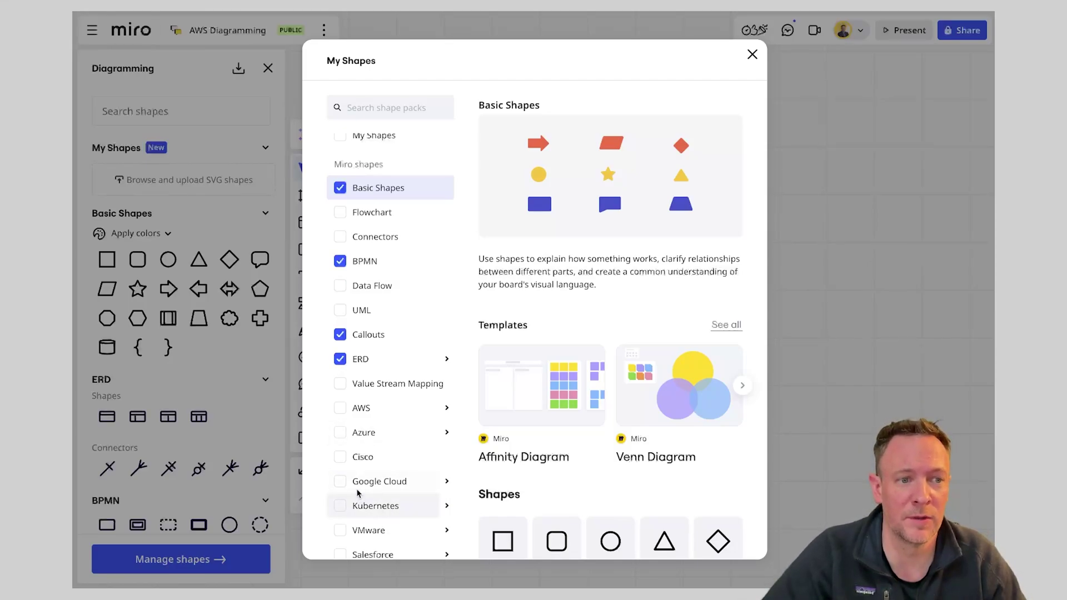
# Enable the AWS shape pack and expand it to review its sub-packs and templates.
pyautogui.click(340, 410)
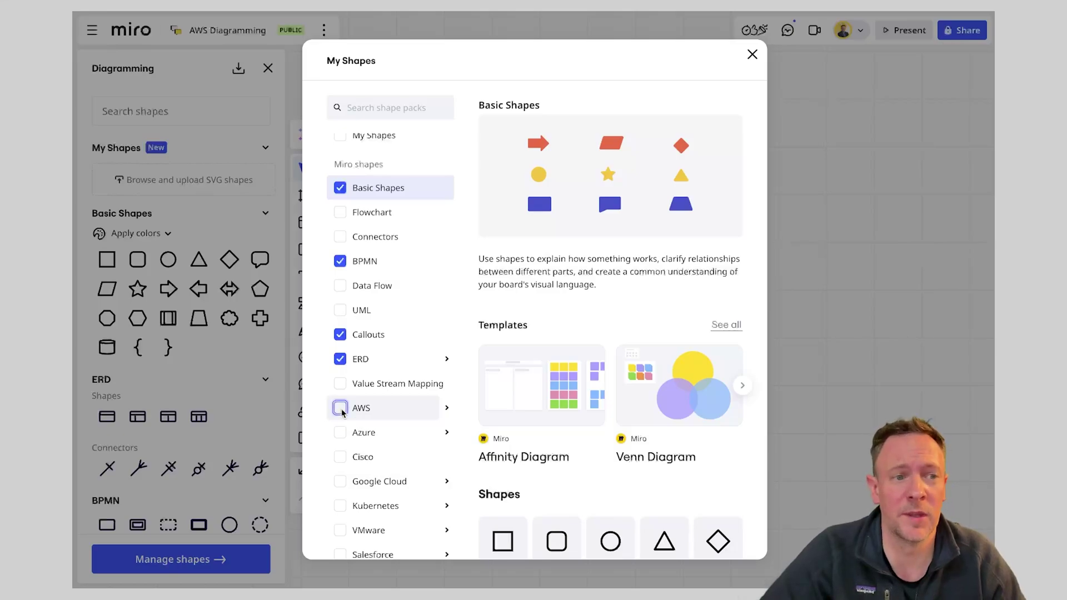
pyautogui.click(392, 409)
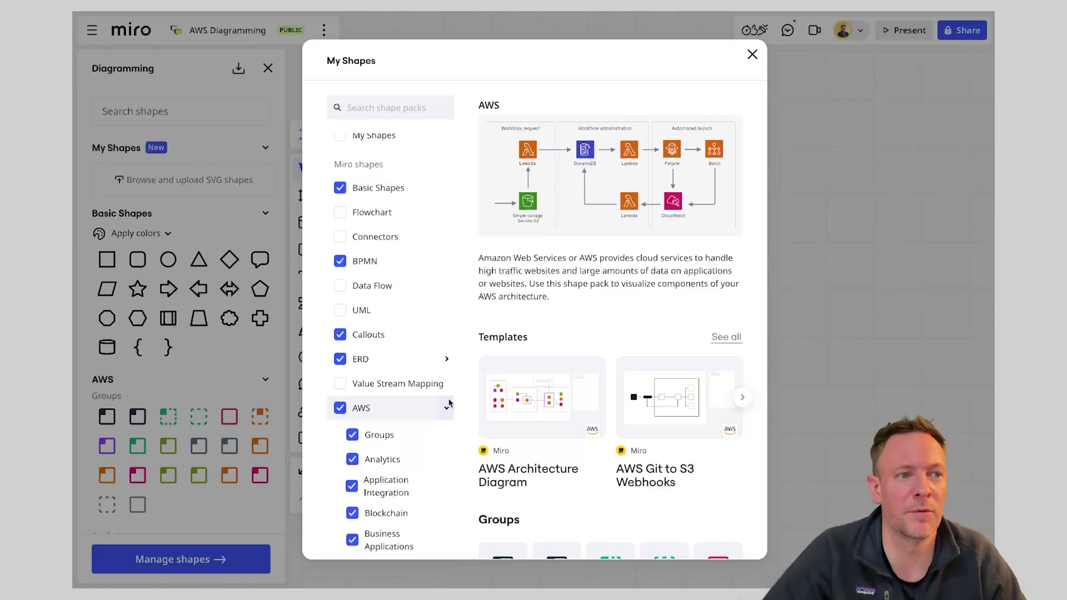
pyautogui.moveTo(650, 394)
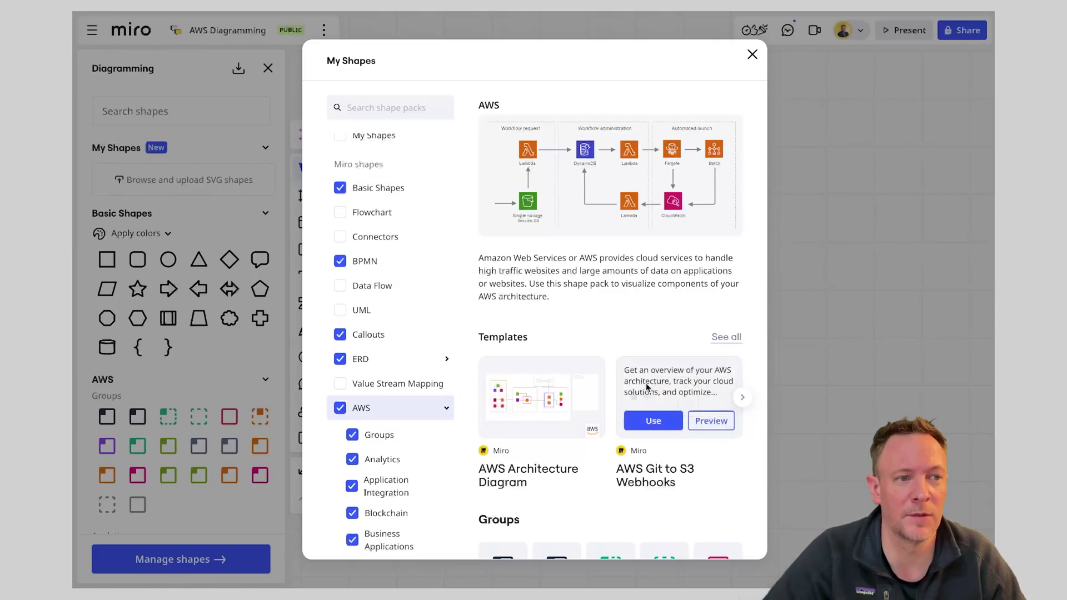
pyautogui.moveTo(525, 389)
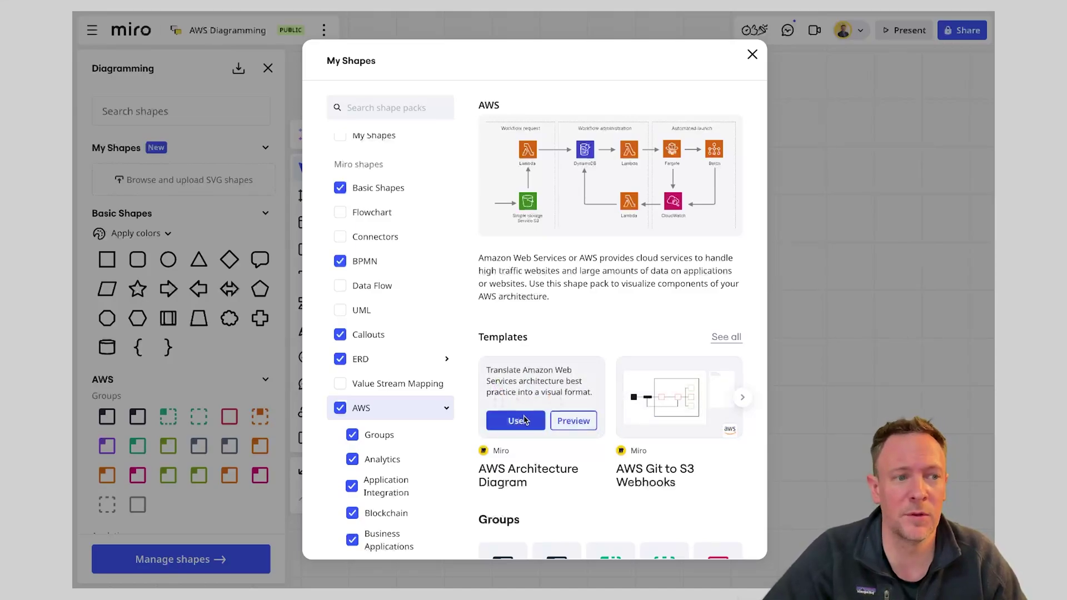
pyautogui.scroll(-4, 666, 406)
pyautogui.scroll(-7, 666, 408)
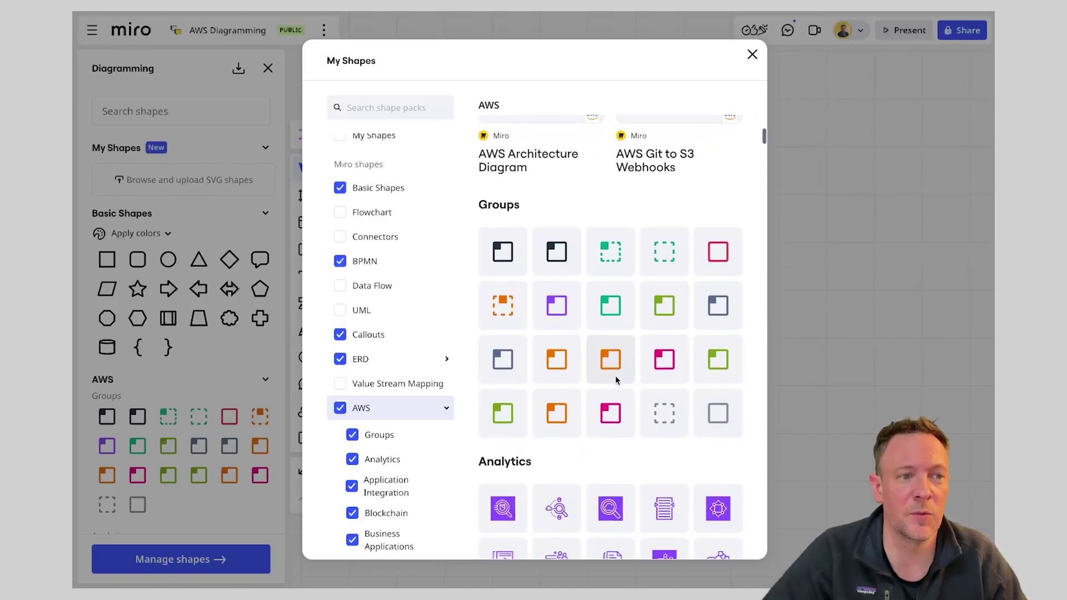
pyautogui.scroll(-5, 551, 287)
pyautogui.scroll(6, 554, 289)
pyautogui.scroll(3, 555, 293)
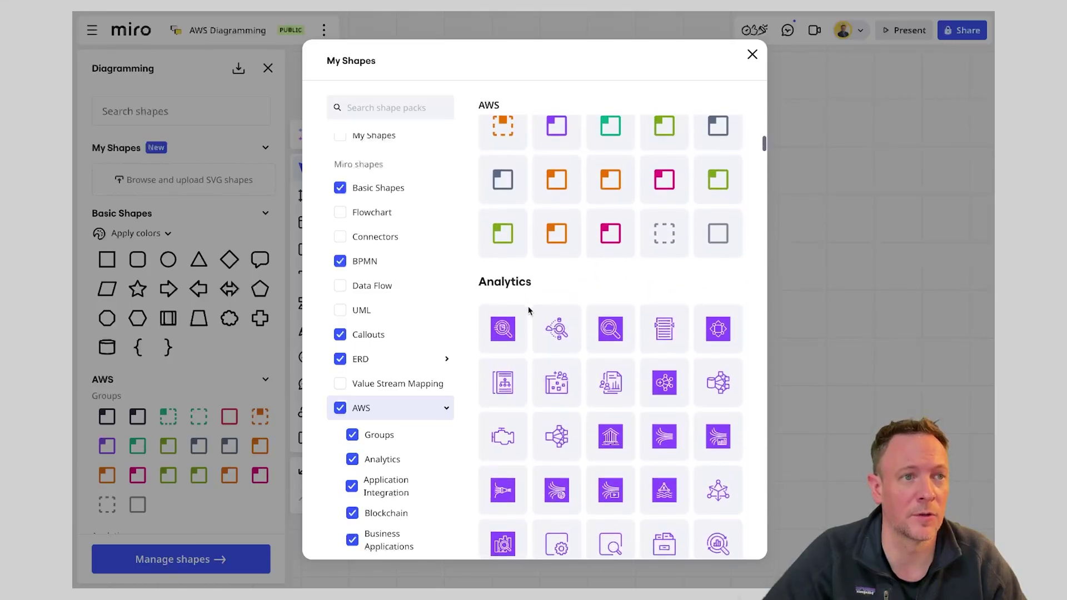
# Close the shape pack manager and browse the AWS group shapes in the library.
pyautogui.click(753, 56)
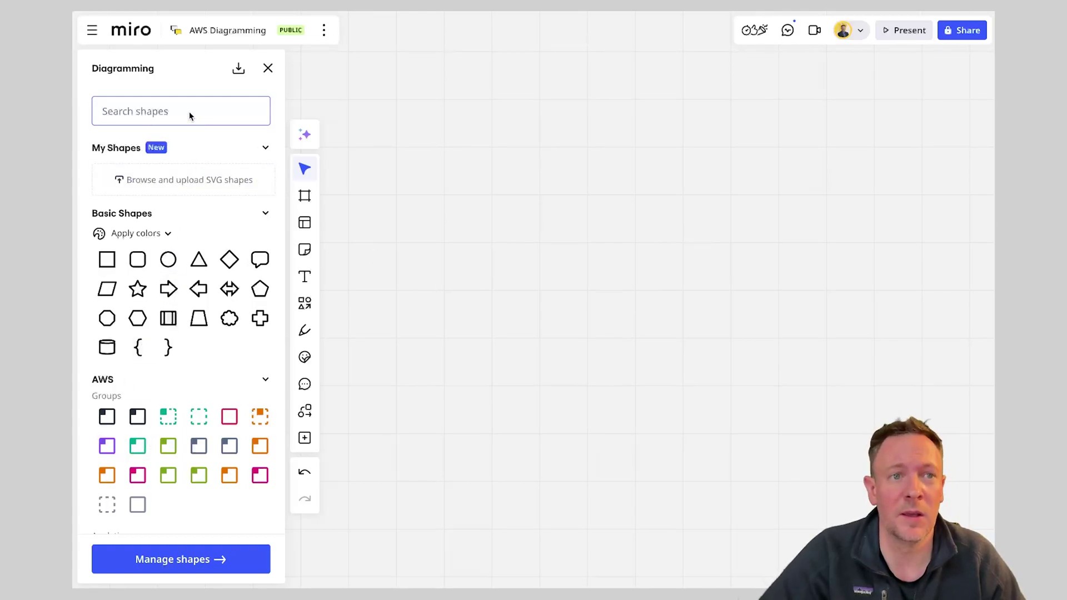
pyautogui.scroll(-3, 183, 392)
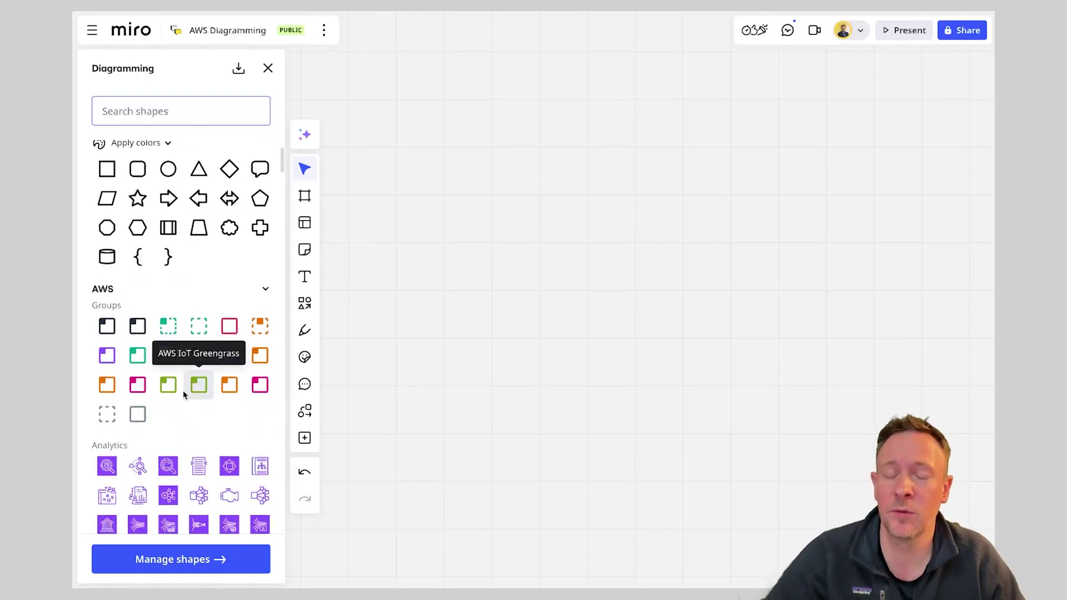
pyautogui.scroll(-4, 184, 392)
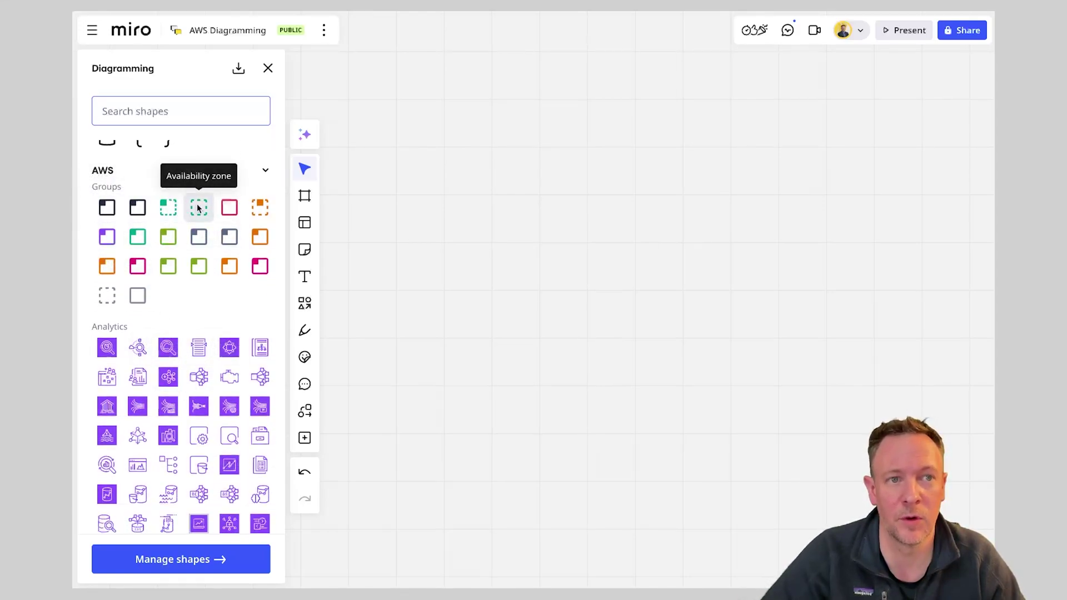
pyautogui.scroll(-1, 189, 167)
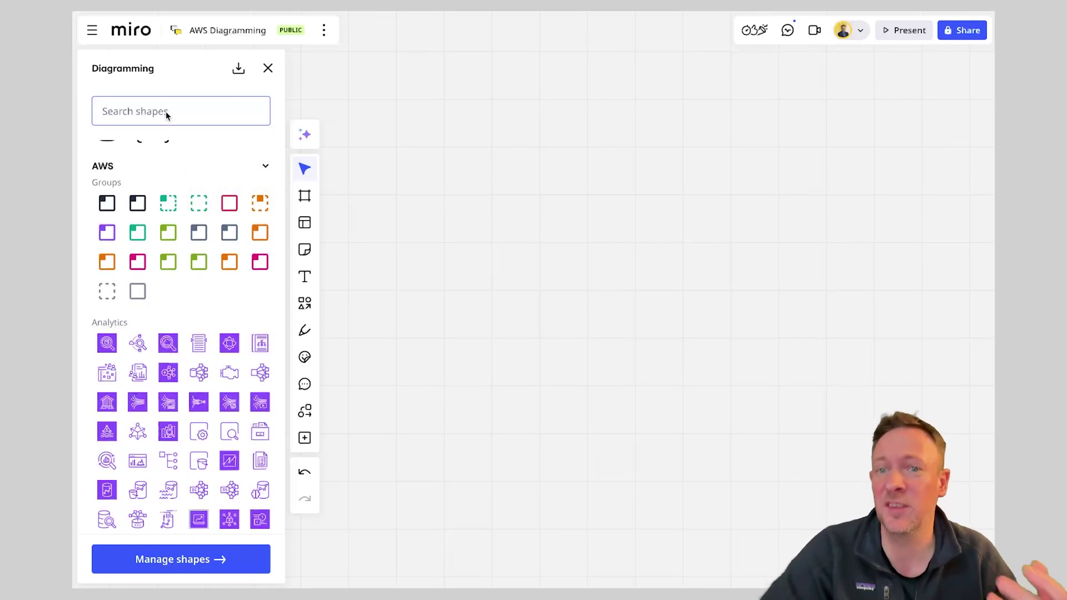
# Search the shape library for 'ec2', then clear the search box.
pyautogui.write('ec2')
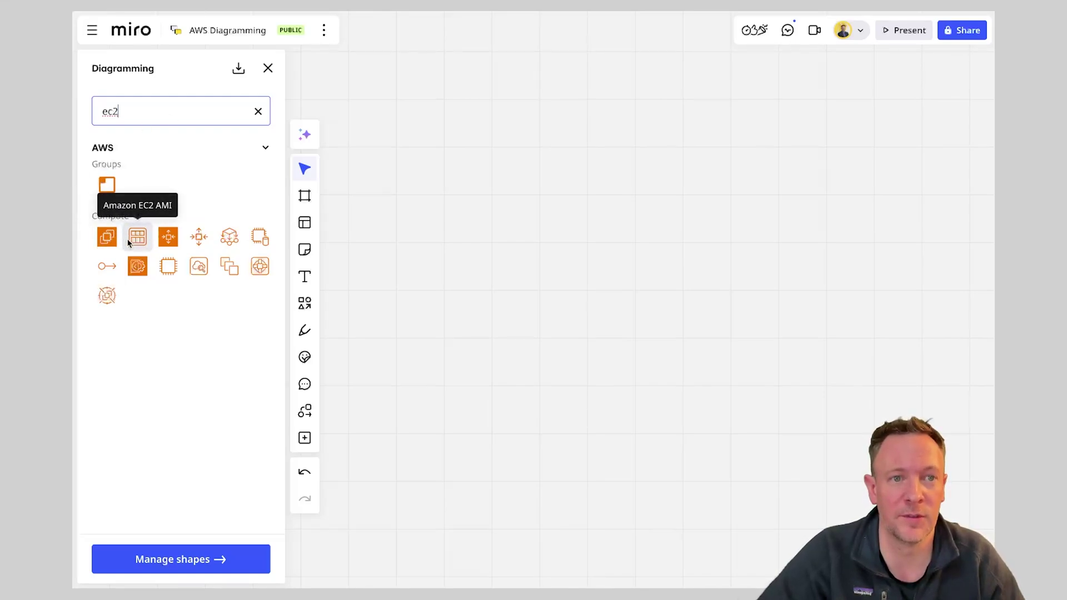
pyautogui.moveTo(164, 111); pyautogui.dragTo(90, 111)
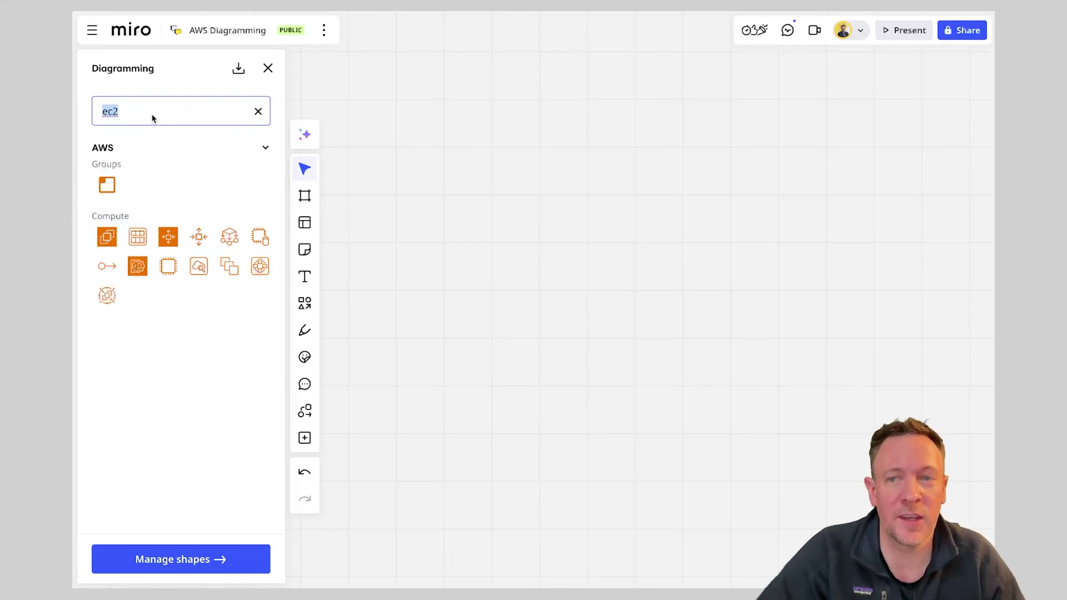
pyautogui.press('BackSpace')
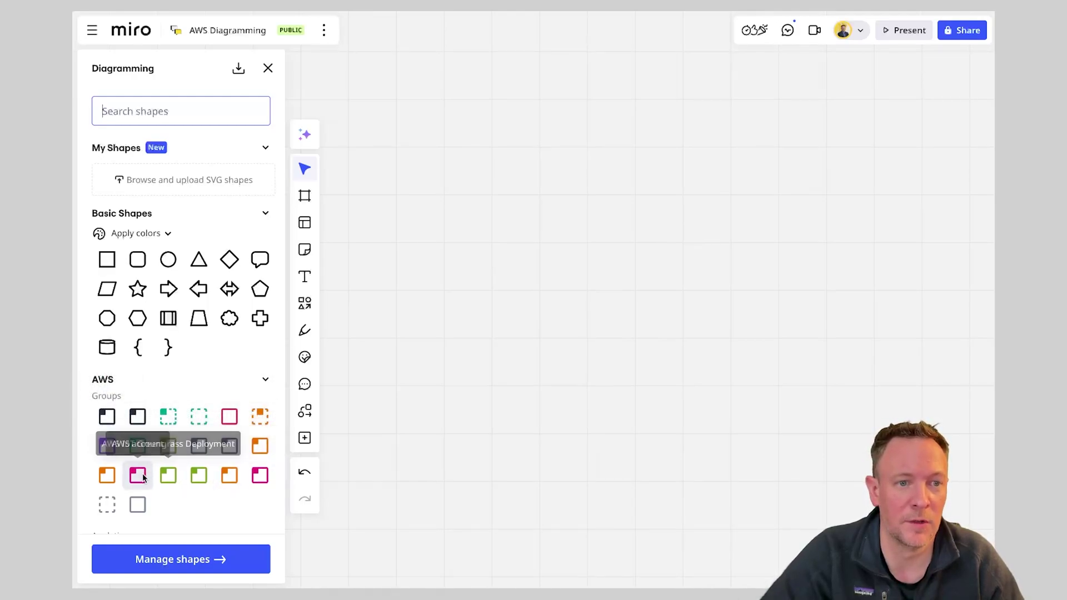
# Place an AWS account group on the board and label it 'AWS account name'.
pyautogui.moveTo(136, 477); pyautogui.dragTo(596, 286)
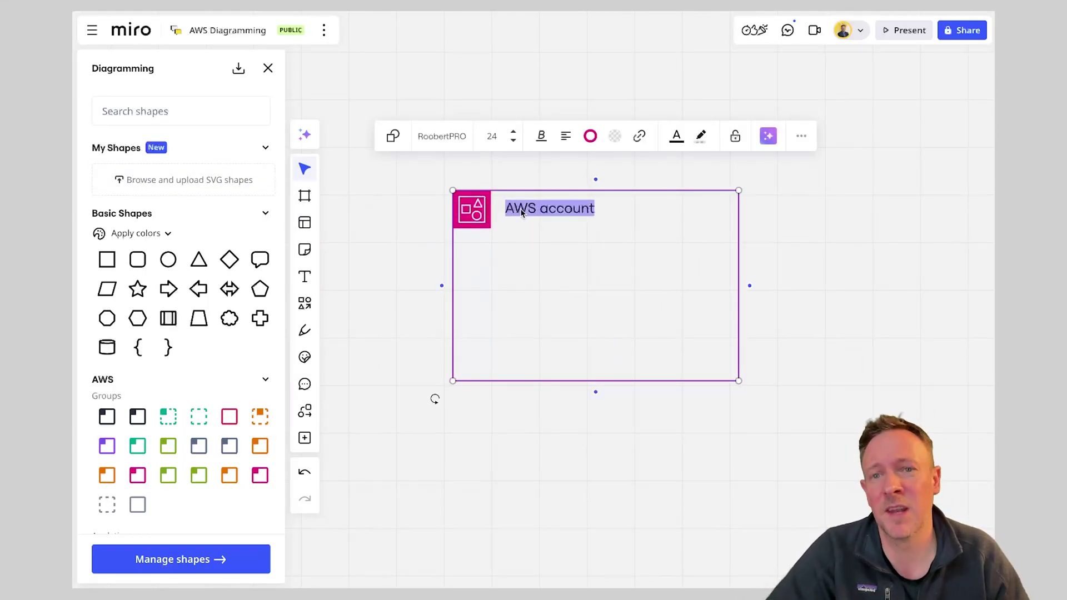
pyautogui.click(591, 215)
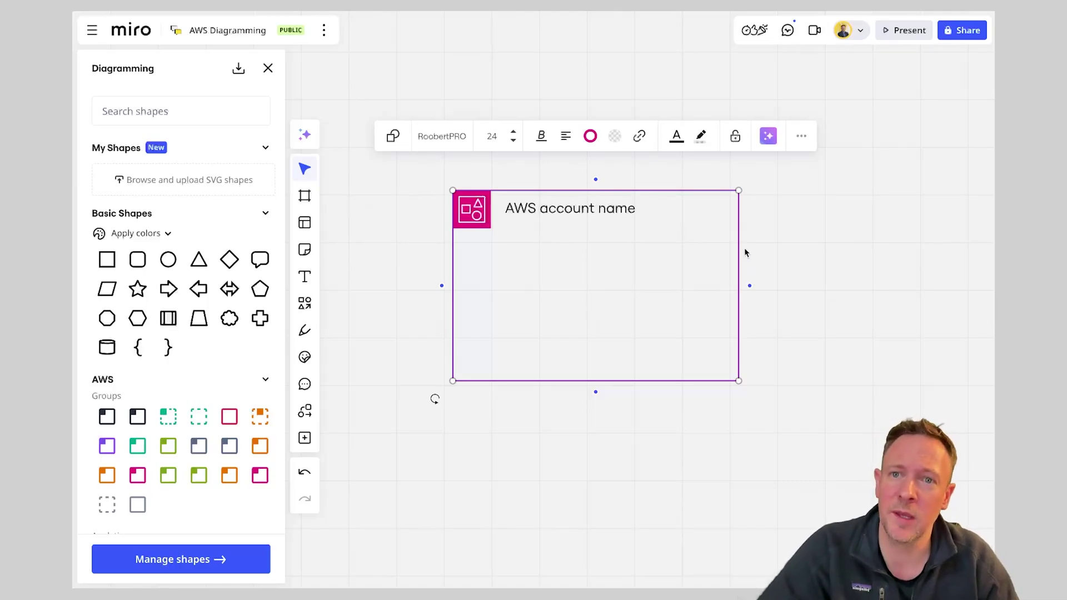
pyautogui.click(805, 254)
# Move the AWS account container up-left and enlarge it into a wider frame.
pyautogui.moveTo(588, 245); pyautogui.dragTo(504, 181)
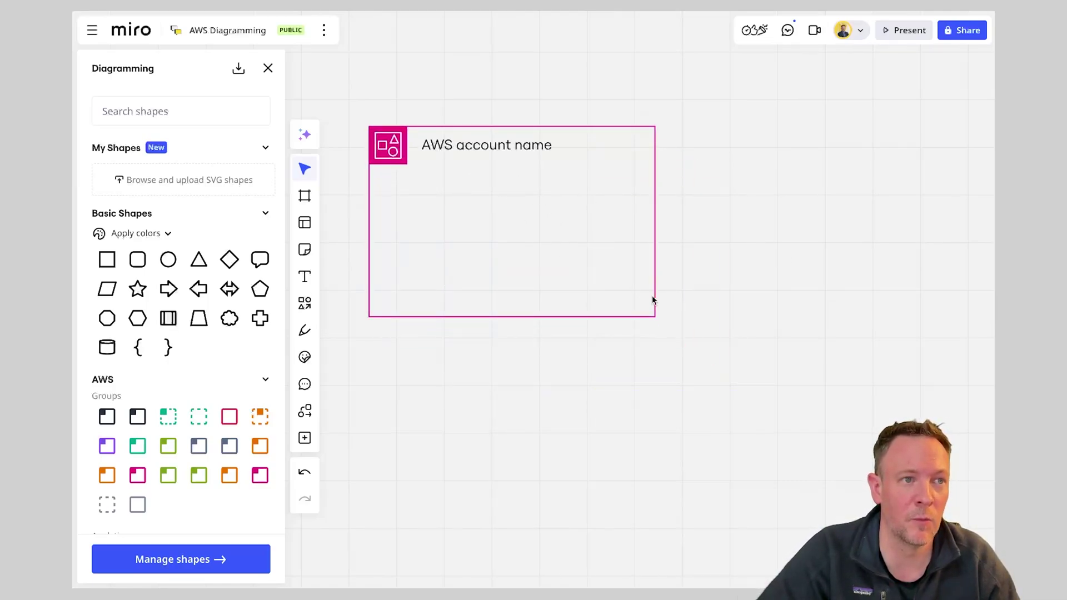
pyautogui.click(633, 315)
pyautogui.moveTo(657, 321); pyautogui.dragTo(912, 481)
pyautogui.scroll(-3, 615, 410)
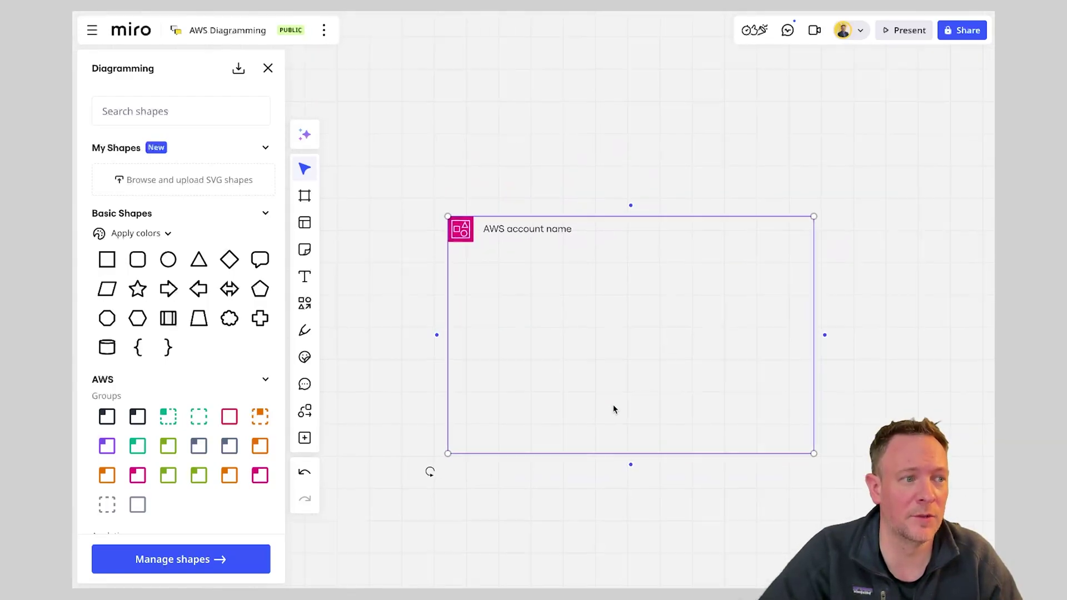
pyautogui.scroll(2, 615, 410)
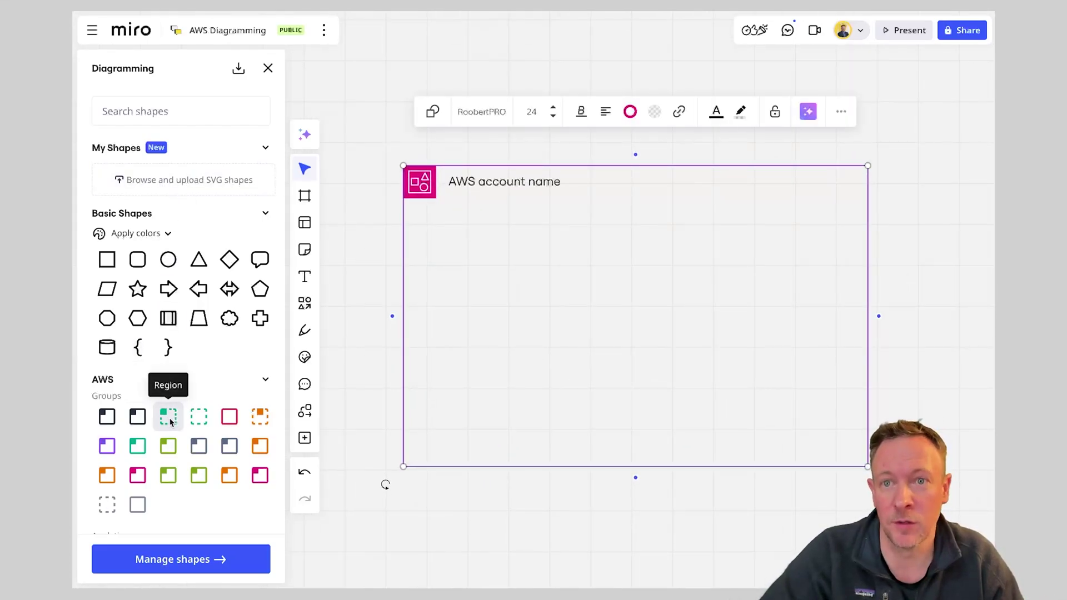
# Add a Region group inside the AWS account container and enlarge it.
pyautogui.moveTo(169, 418); pyautogui.dragTo(567, 297)
pyautogui.moveTo(695, 373); pyautogui.dragTo(828, 444)
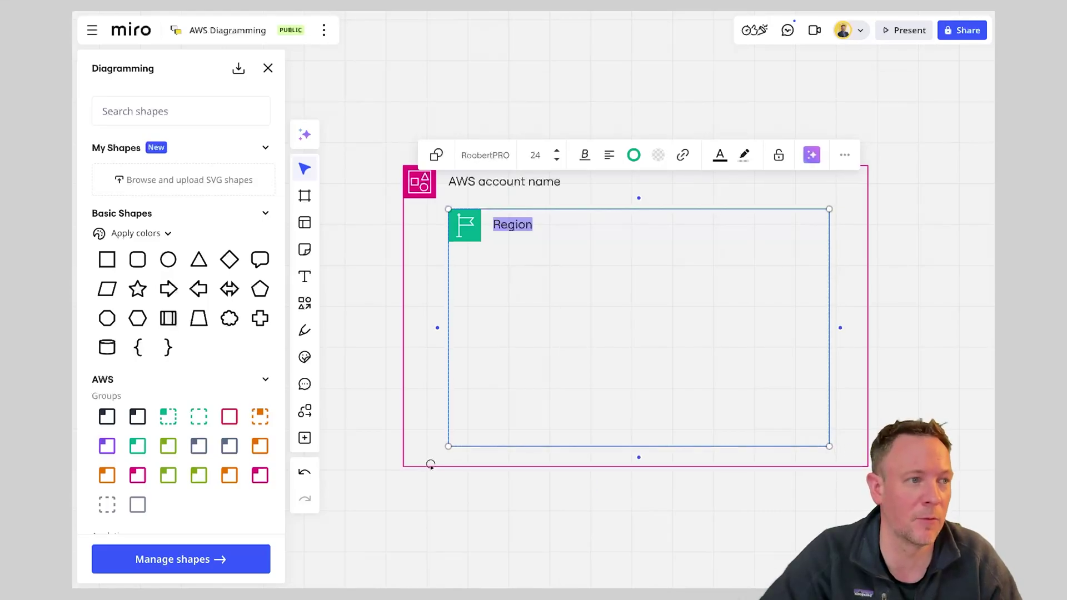
pyautogui.press('Escape')
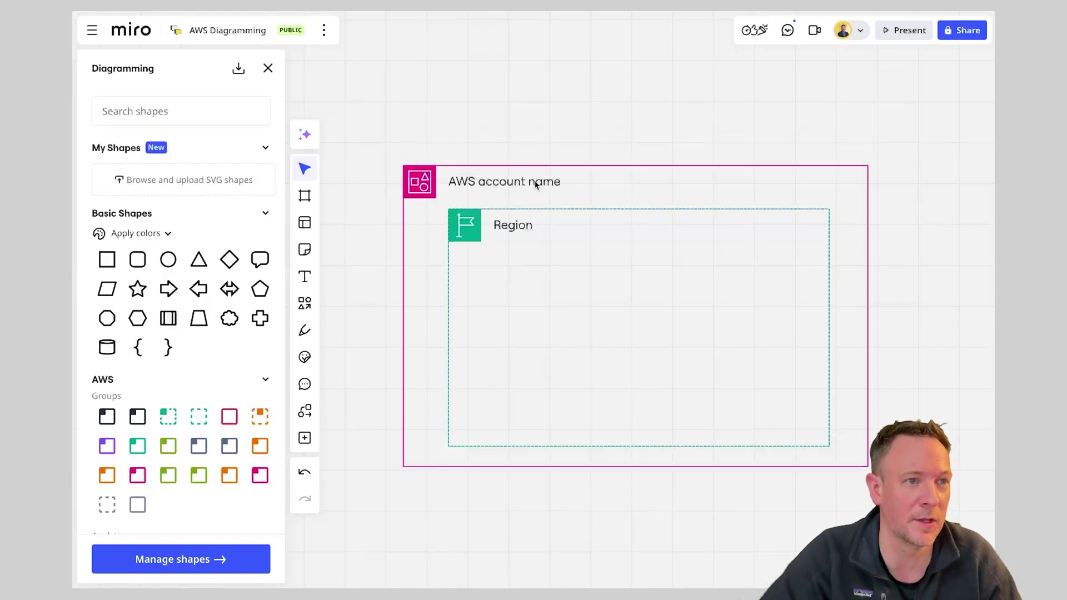
# Shift the AWS account box, with its nested Region, slightly up and left.
pyautogui.click(599, 166)
pyautogui.moveTo(600, 175)
pyautogui.mouseDown()
pyautogui.moveTo(550, 146)
pyautogui.moveTo(637, 160)
pyautogui.moveTo(554, 160)
pyautogui.moveTo(598, 173)
pyautogui.moveTo(574, 169)
pyautogui.moveTo(590, 180)
pyautogui.mouseUp()
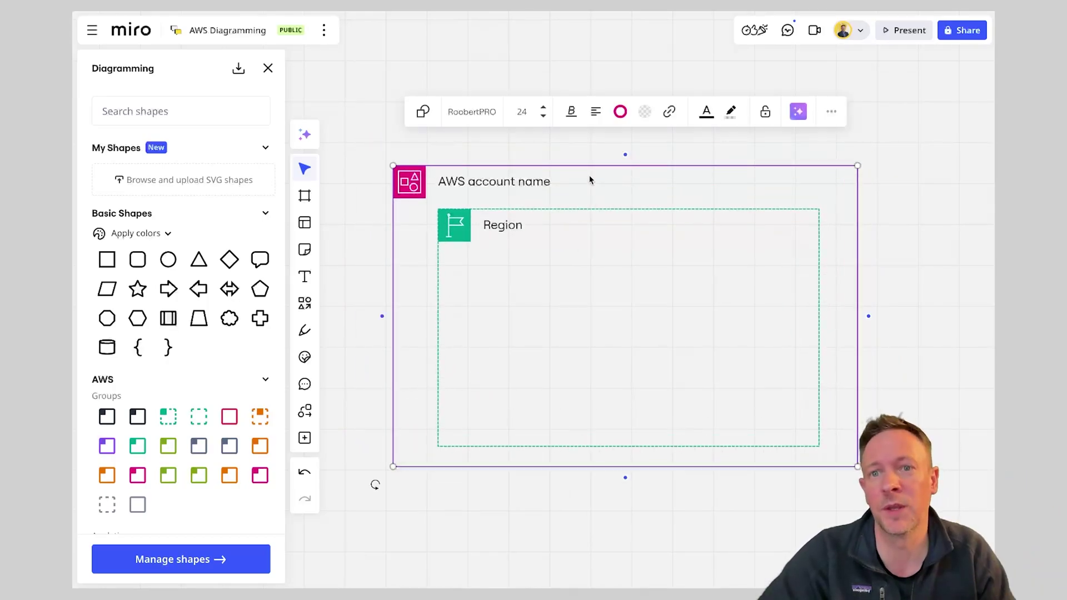
pyautogui.click(546, 155)
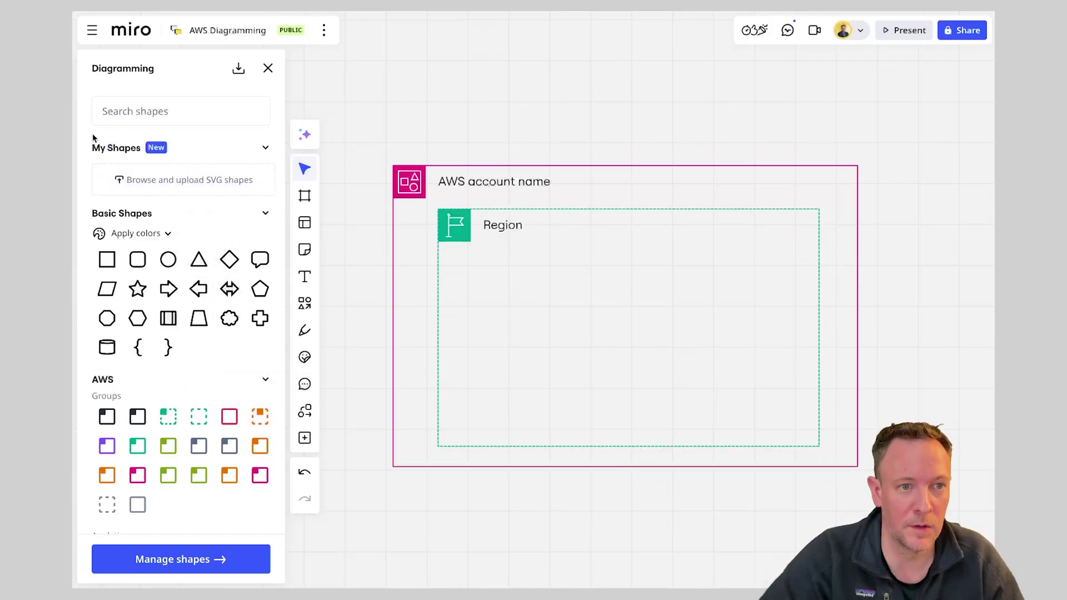
# Search shapes for 'vpc', then drag a Virtual private cloud group into Region and widen it.
pyautogui.click(138, 117)
pyautogui.write('vpc')
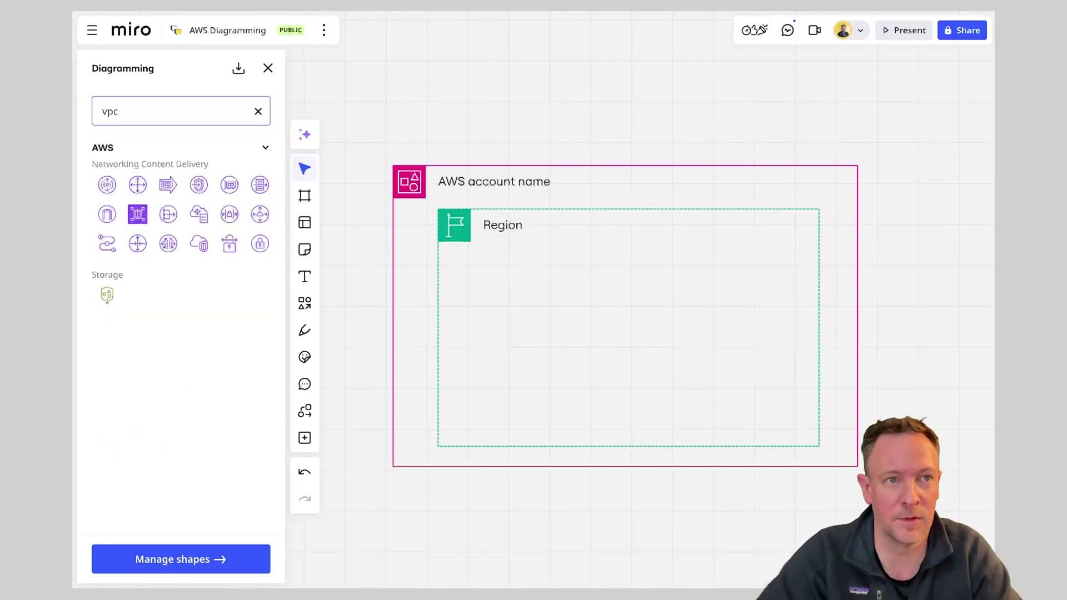
pyautogui.press('BackSpace')
pyautogui.press('BackSpace')
pyautogui.press('BackSpace')
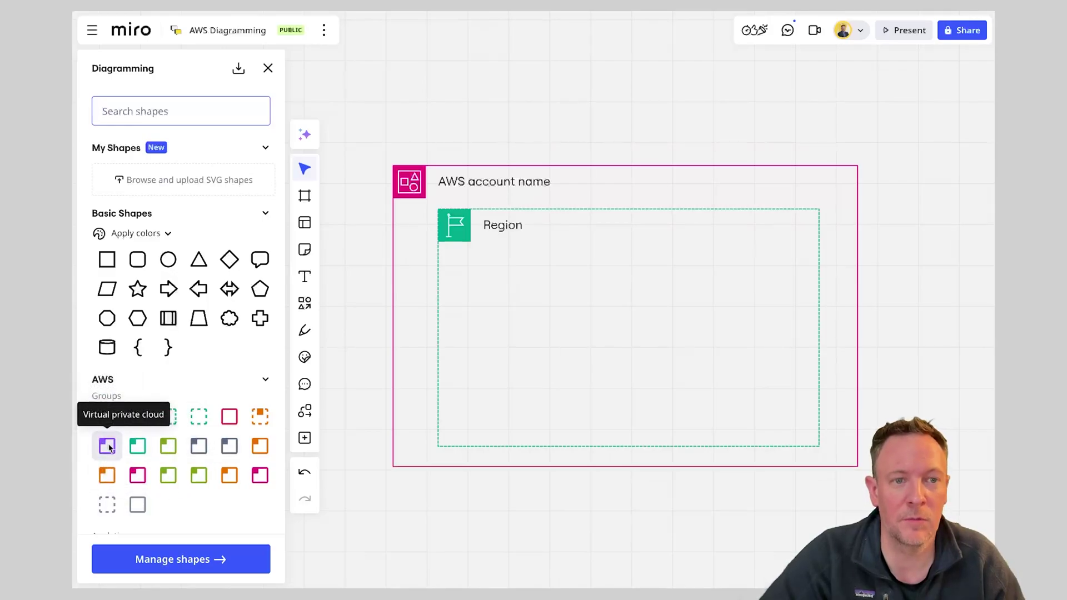
pyautogui.moveTo(109, 448); pyautogui.dragTo(604, 334)
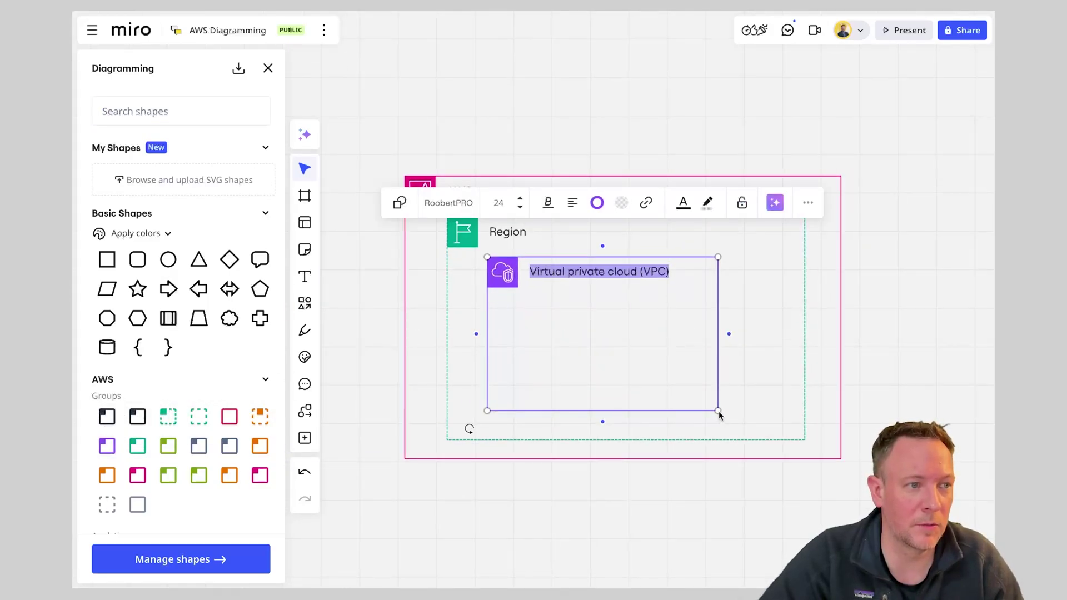
pyautogui.moveTo(720, 416); pyautogui.dragTo(786, 425)
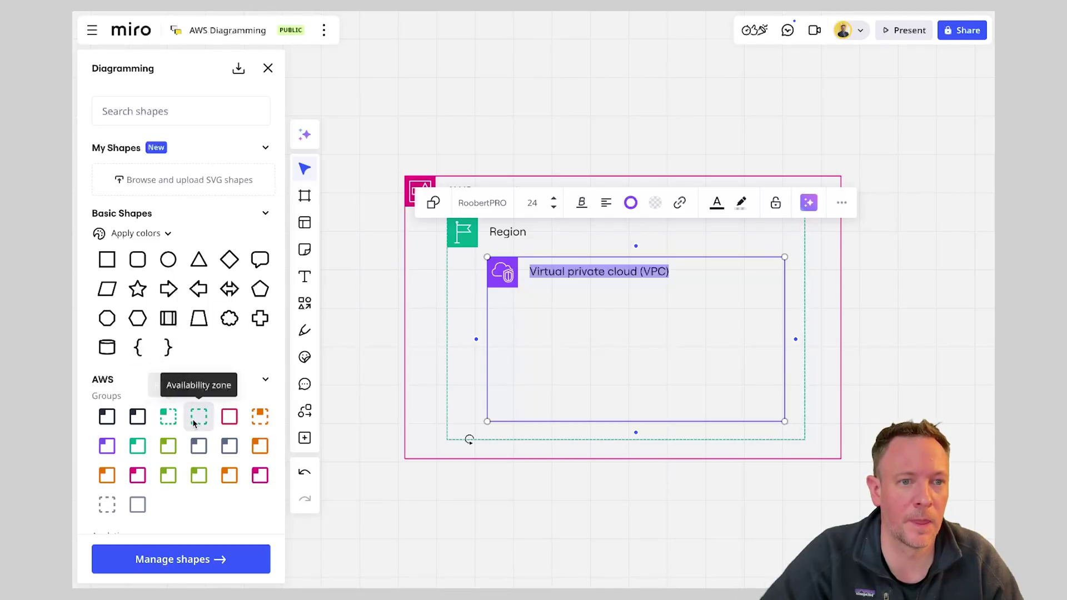
# Place an Availability zone inside the VPC, shrinking and repositioning it.
pyautogui.moveTo(195, 424); pyautogui.dragTo(574, 338)
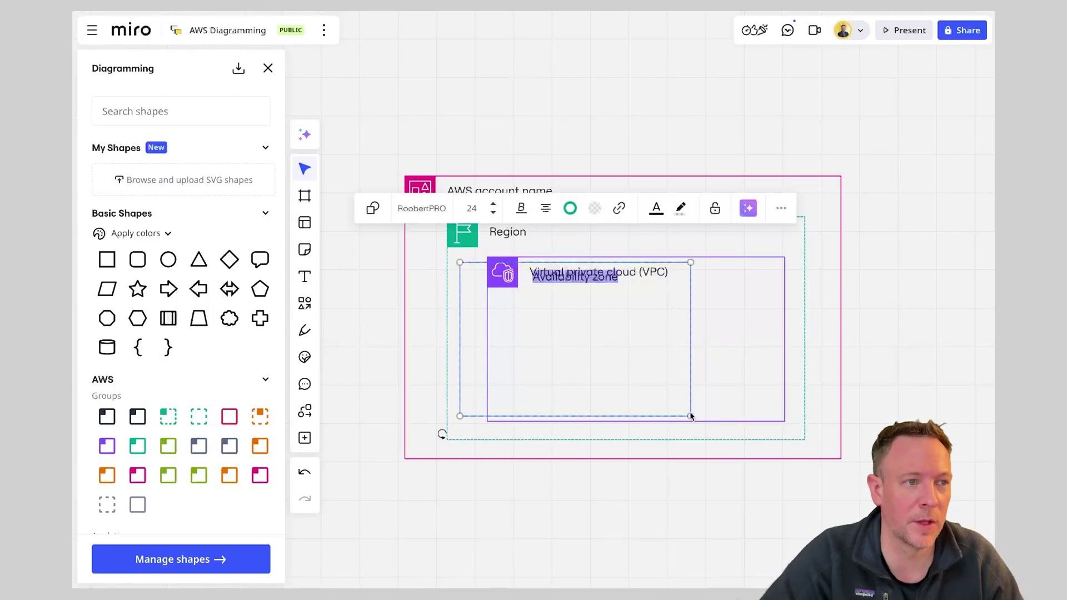
pyautogui.moveTo(689, 415); pyautogui.dragTo(550, 359)
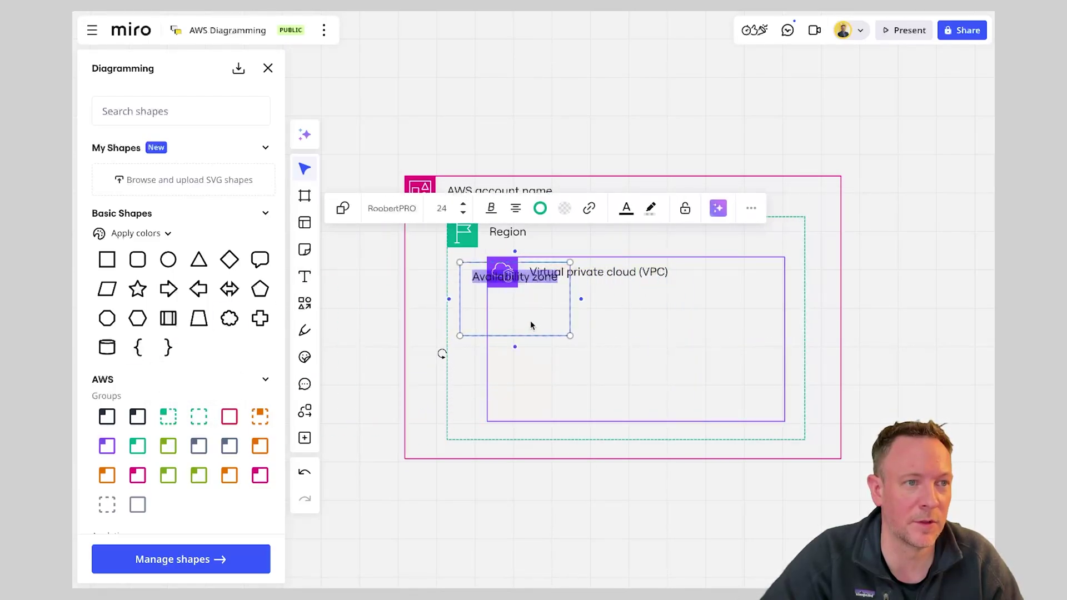
pyautogui.moveTo(531, 319); pyautogui.dragTo(589, 356)
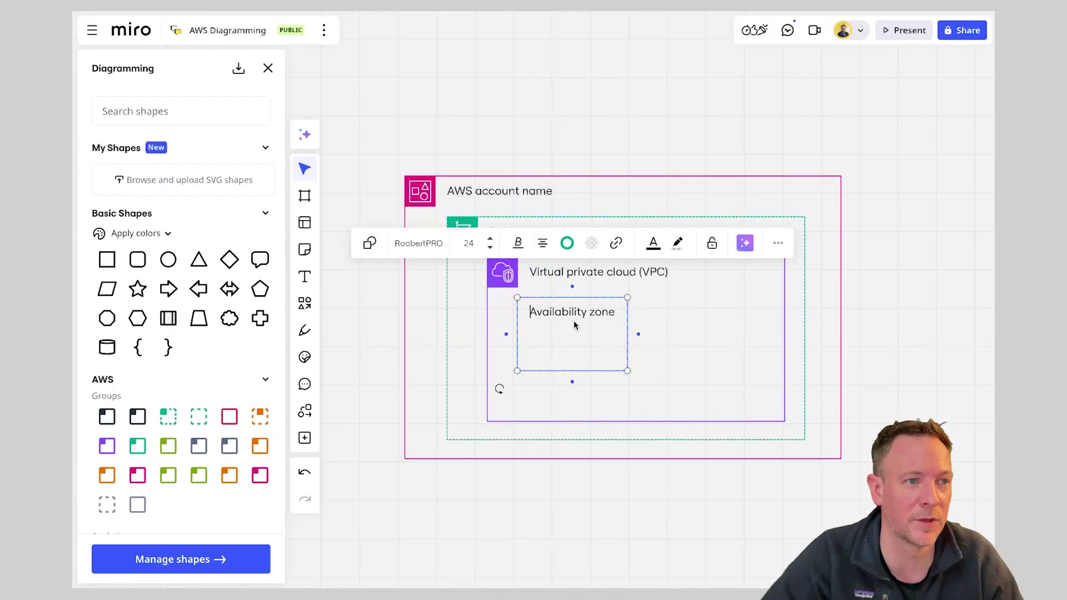
# Rename the availability zone's label to 'eu west 1'.
pyautogui.doubleClick(580, 312)
pyautogui.write('eu')
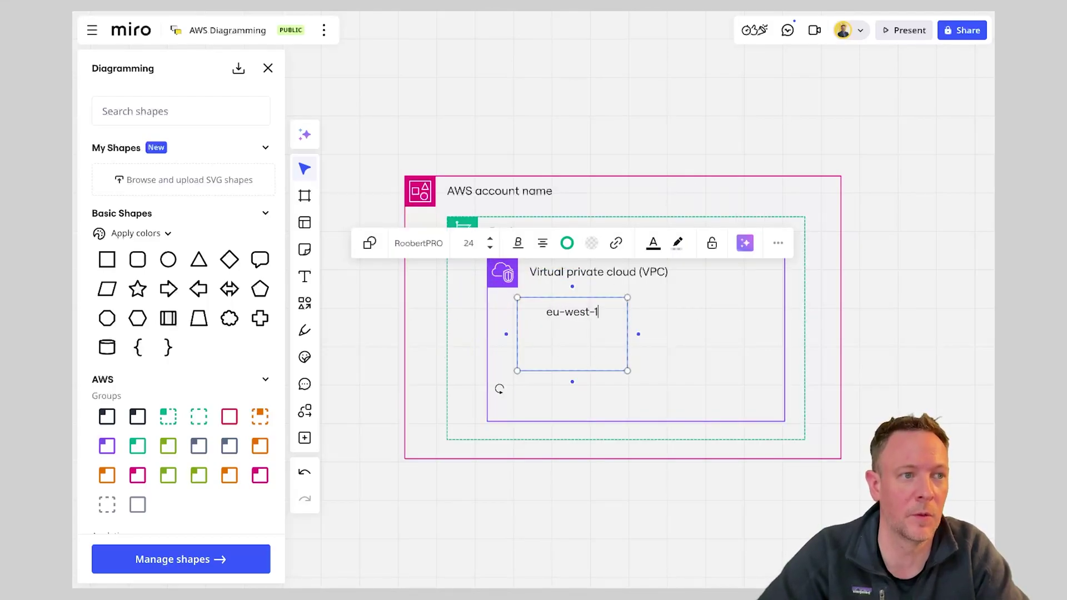
pyautogui.write('-west-1')
pyautogui.press('BackSpace')
pyautogui.press('BackSpace')
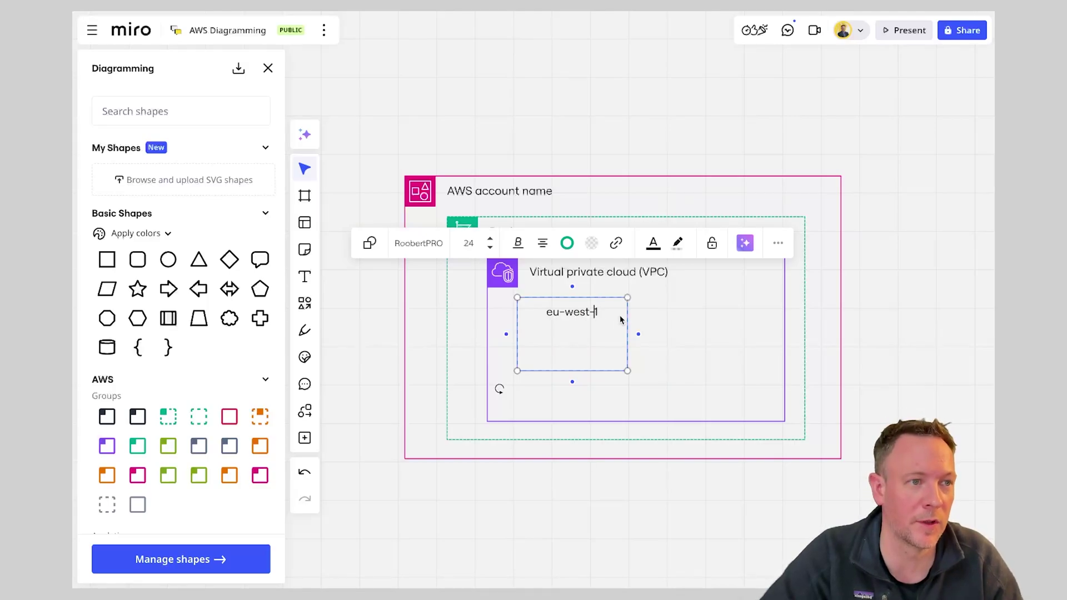
pyautogui.write('1')
pyautogui.click(566, 312)
pyautogui.press('BackSpace')
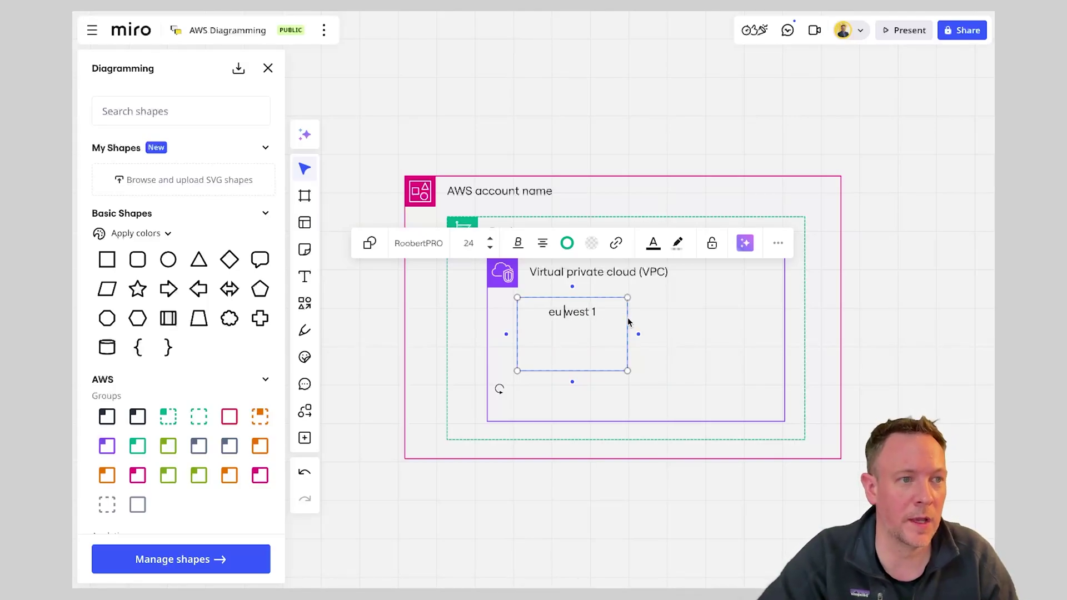
# Stretch the eu west 1 zone box taller.
pyautogui.click(598, 372)
pyautogui.click(584, 371)
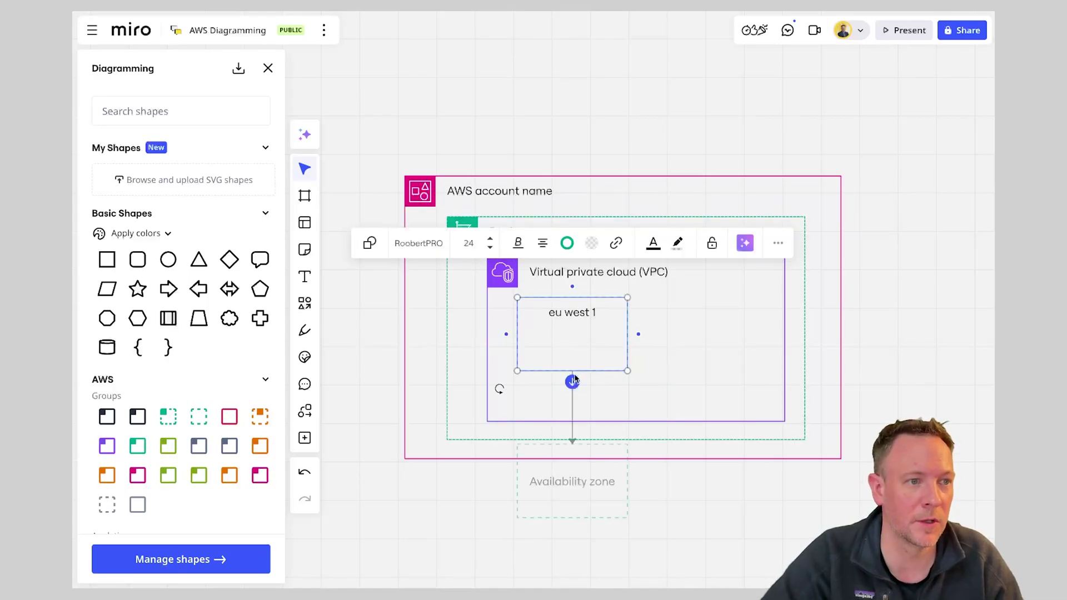
pyautogui.moveTo(628, 371); pyautogui.dragTo(629, 401)
pyautogui.scroll(-3, 578, 290)
# Enlarge the AWS account, Region and VPC boxes, then centre the eu west 1 zone in the VPC.
pyautogui.click(579, 290)
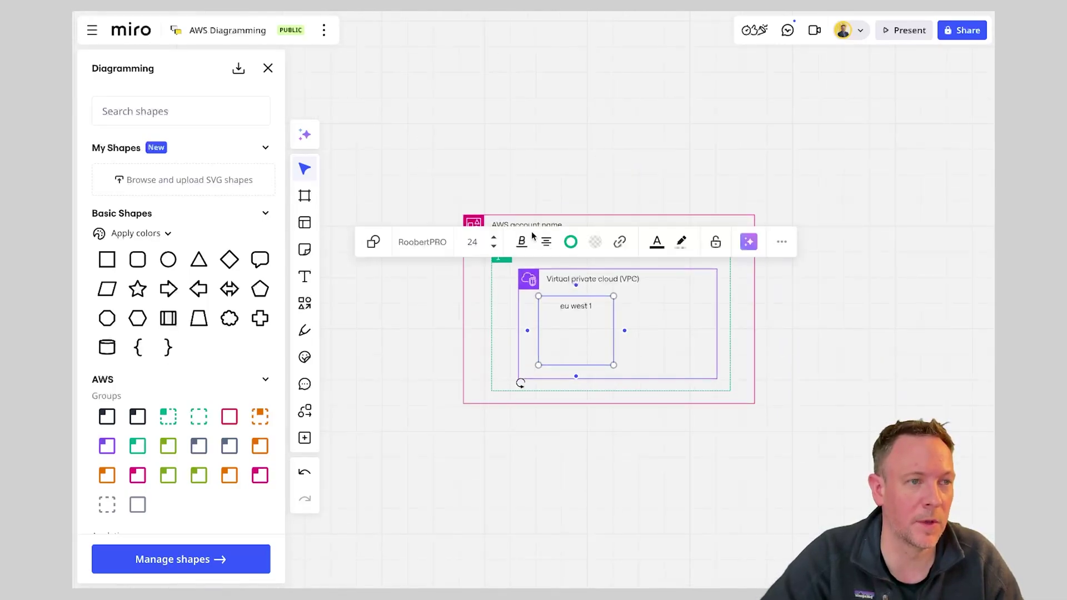
pyautogui.click(754, 404)
pyautogui.moveTo(756, 405); pyautogui.dragTo(855, 525)
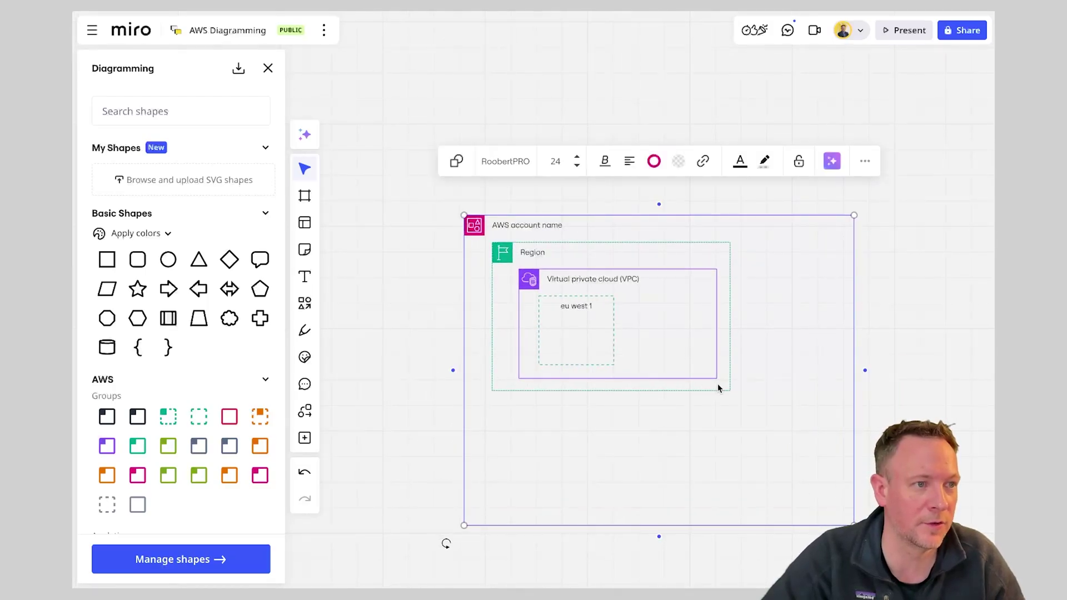
pyautogui.click(730, 389)
pyautogui.moveTo(730, 389); pyautogui.dragTo(837, 510)
pyautogui.click(703, 371)
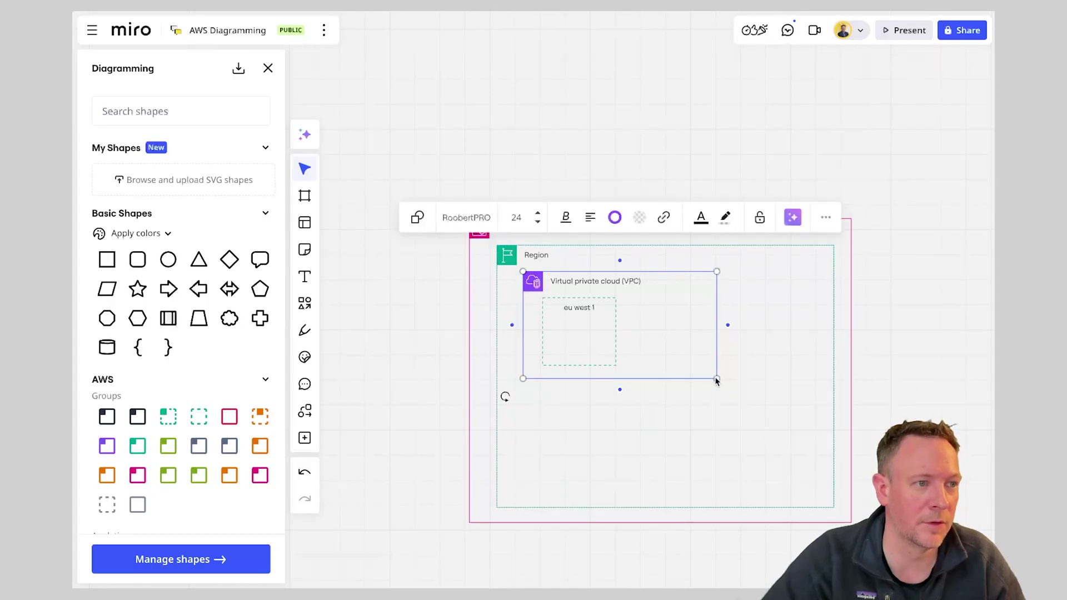
pyautogui.moveTo(718, 380); pyautogui.dragTo(814, 491)
pyautogui.click(598, 334)
pyautogui.moveTo(598, 334); pyautogui.dragTo(656, 468)
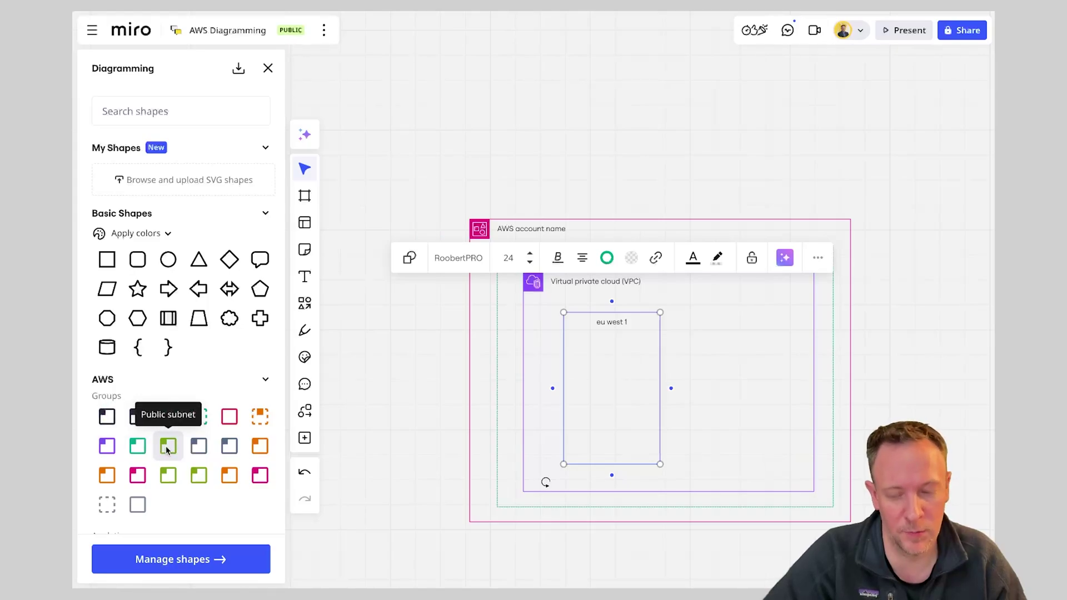
# Place a small Public subnet group inside the eu west 1 availability zone.
pyautogui.moveTo(168, 449); pyautogui.dragTo(645, 385)
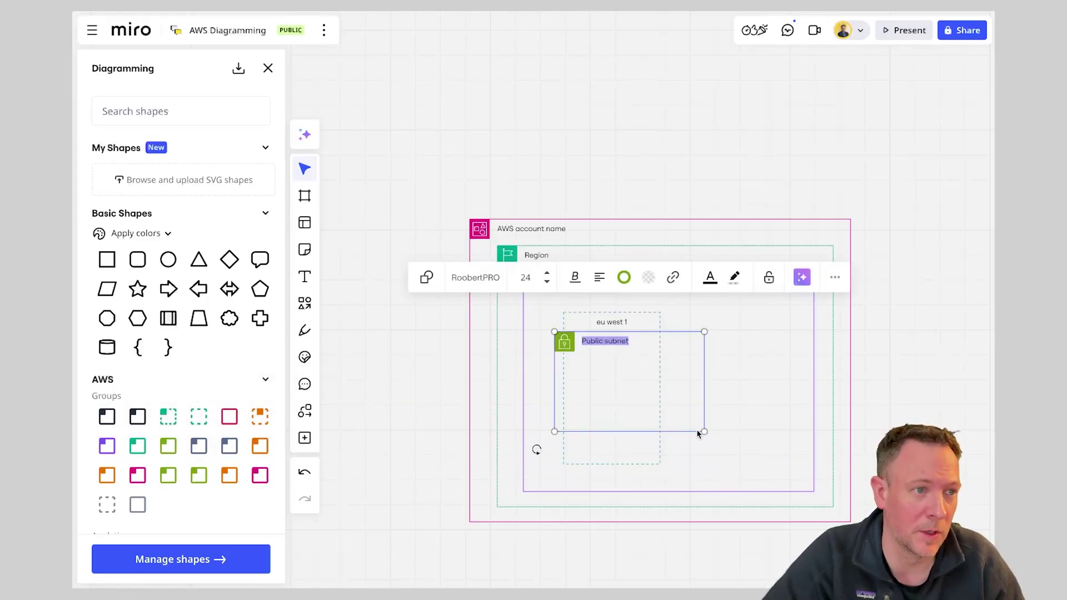
pyautogui.moveTo(704, 433); pyautogui.dragTo(629, 383)
pyautogui.click(581, 401)
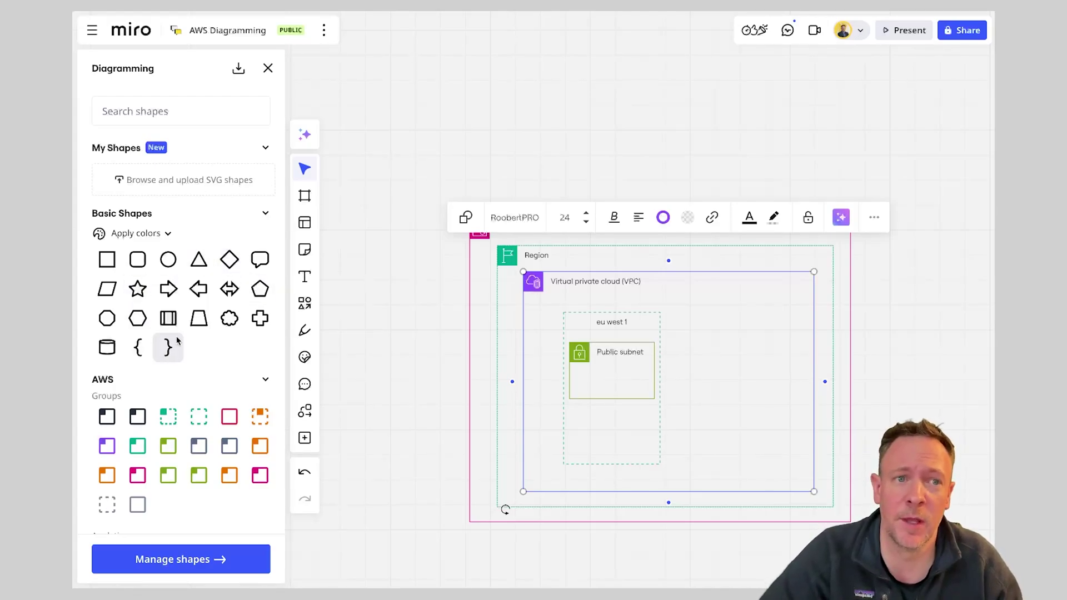
# Search 'ec2' and put an Amazon EC2 icon inside the Public subnet.
pyautogui.click(148, 121)
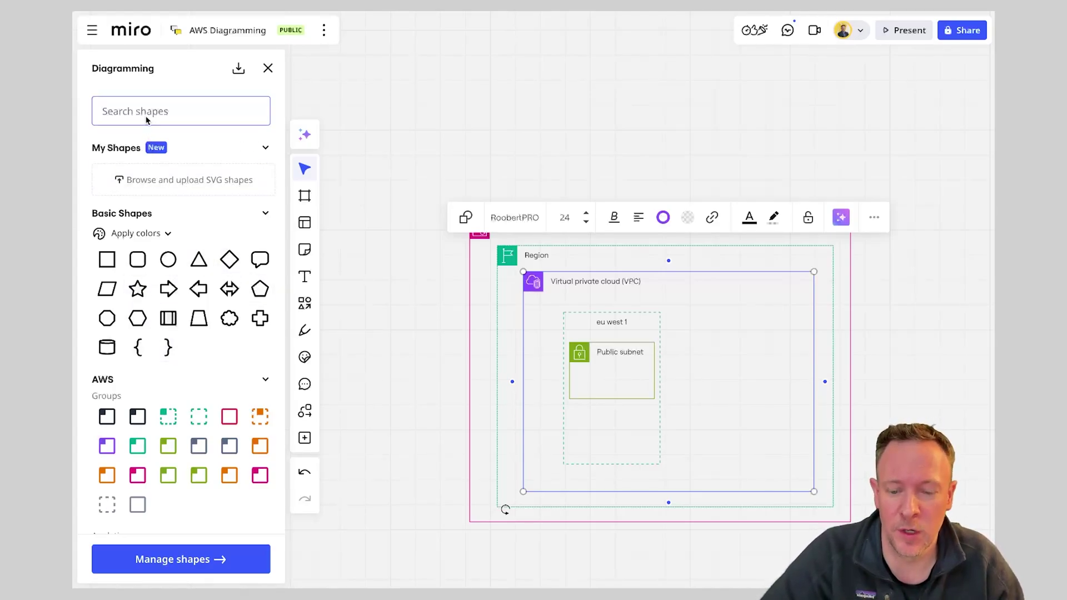
pyautogui.write('ec2')
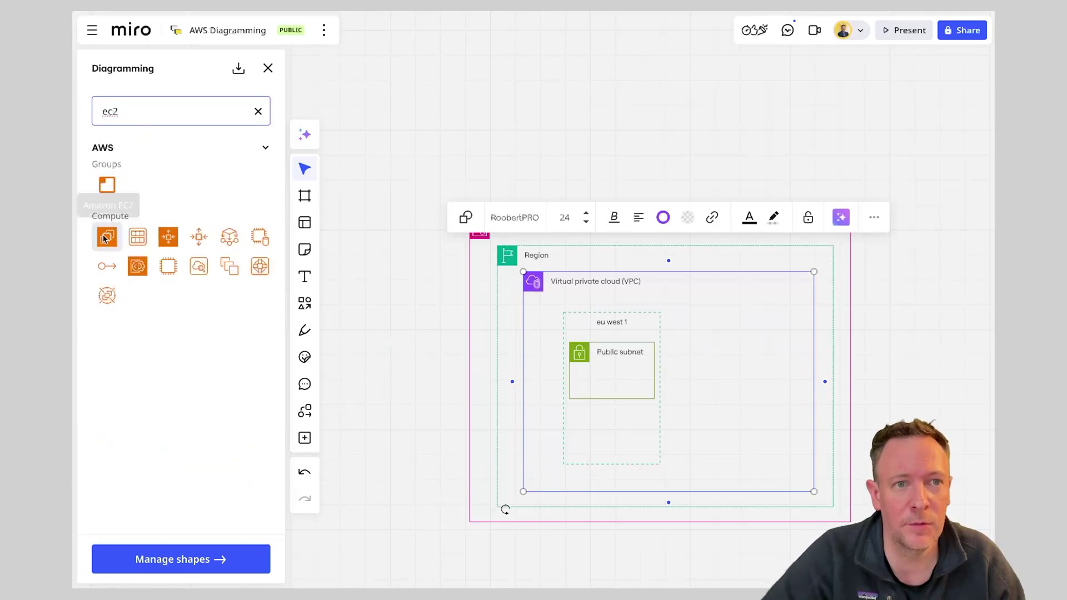
pyautogui.moveTo(104, 239); pyautogui.dragTo(615, 377)
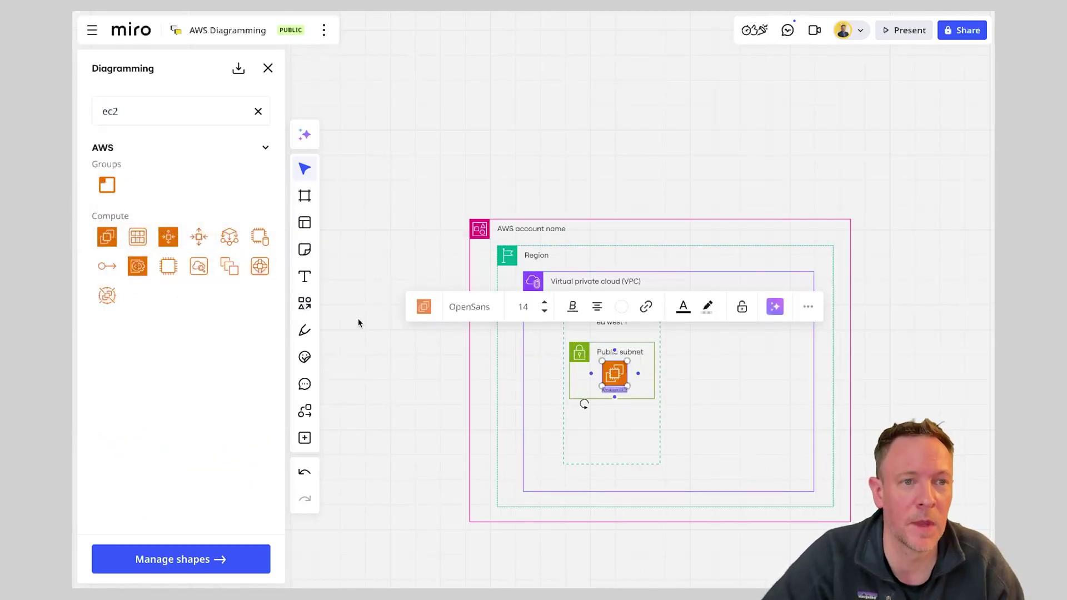
# Search 'internet gat' and place the Internet Gateway icon on the Region border above the VPC.
pyautogui.click(113, 110)
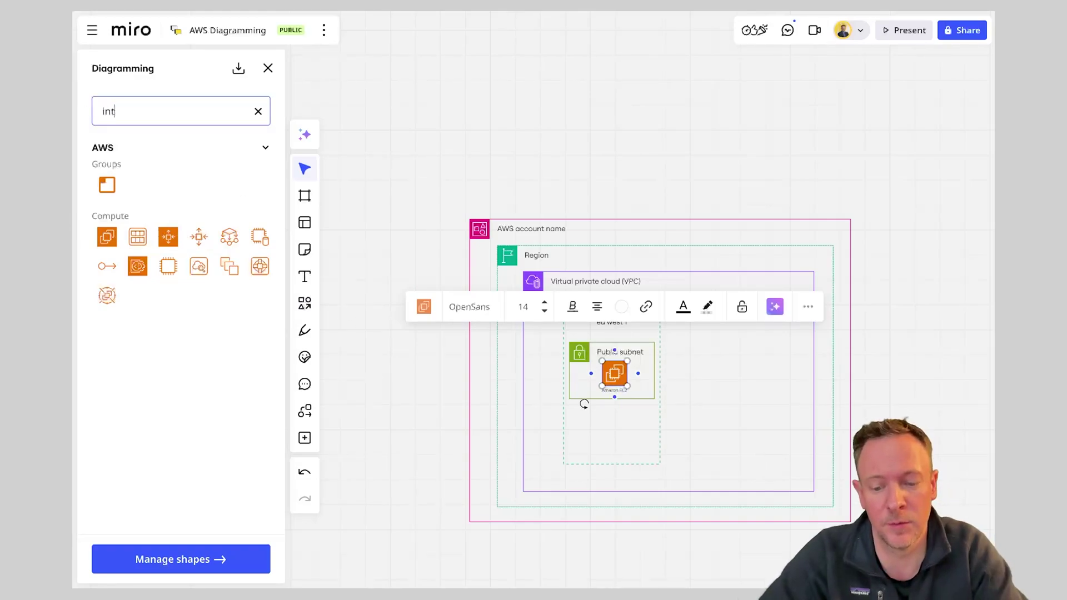
pyautogui.write('internet g')
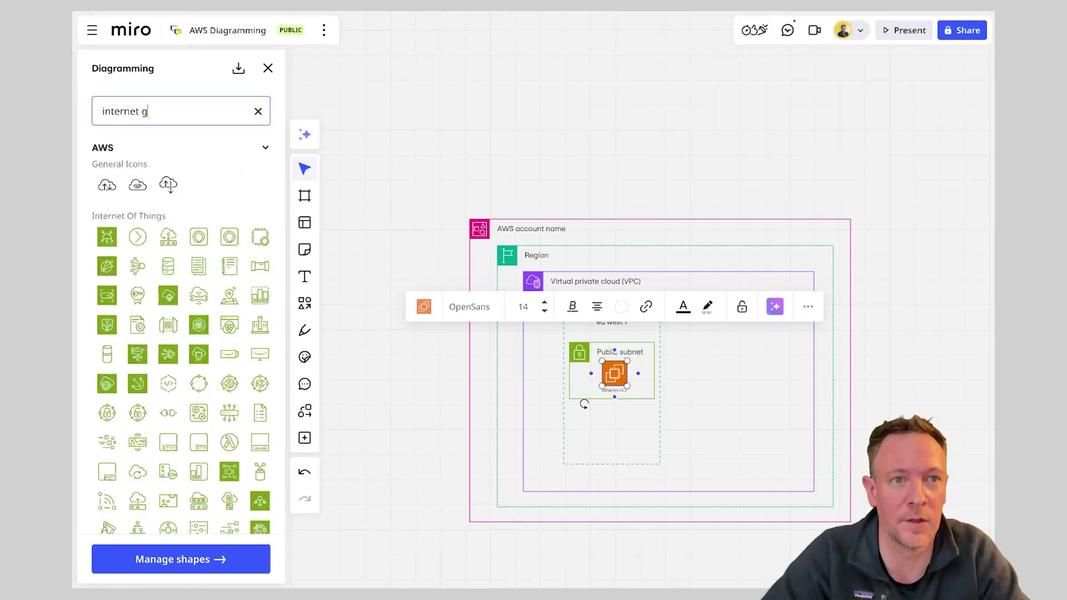
pyautogui.write('at')
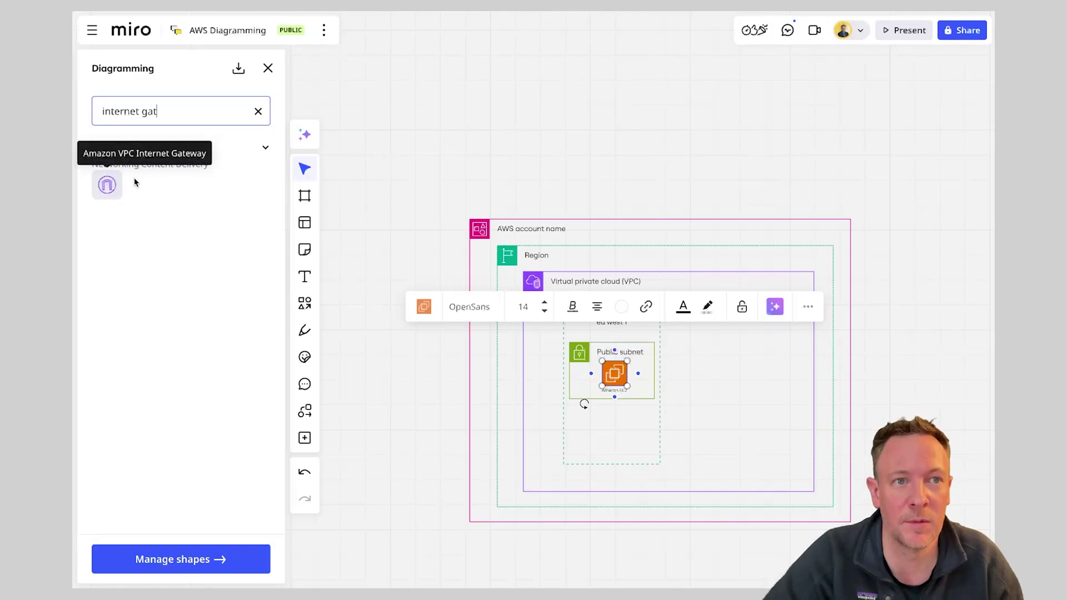
pyautogui.moveTo(151, 182); pyautogui.dragTo(666, 248)
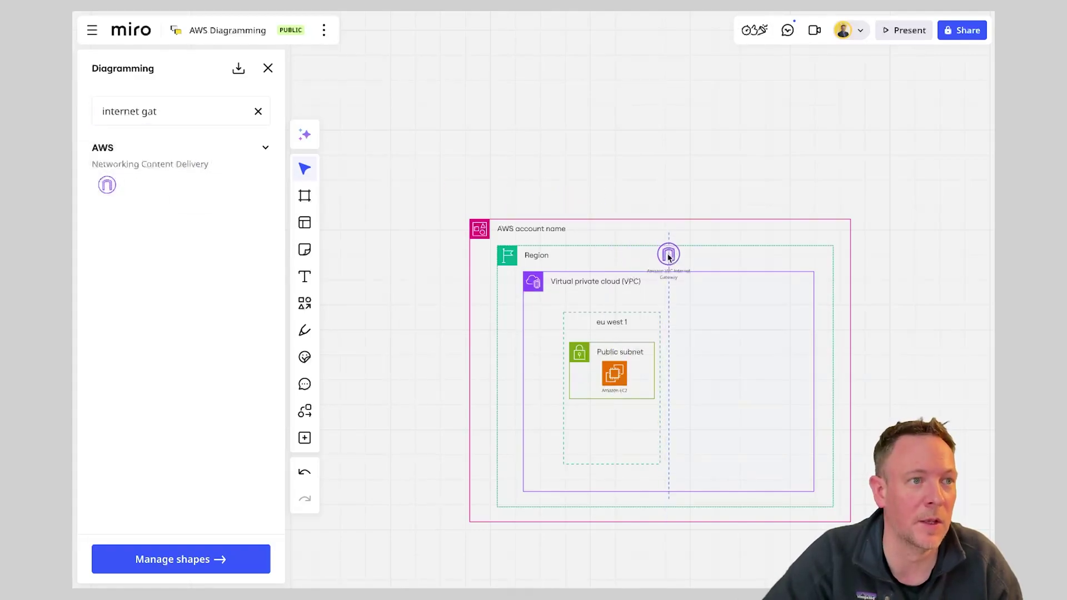
pyautogui.moveTo(669, 257); pyautogui.dragTo(668, 257)
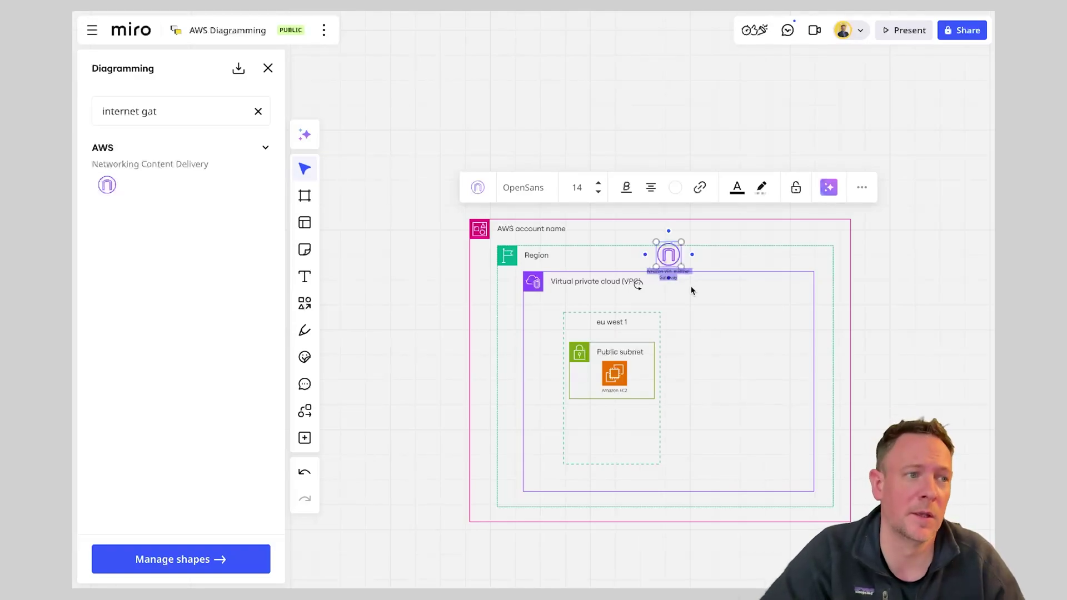
pyautogui.click(954, 272)
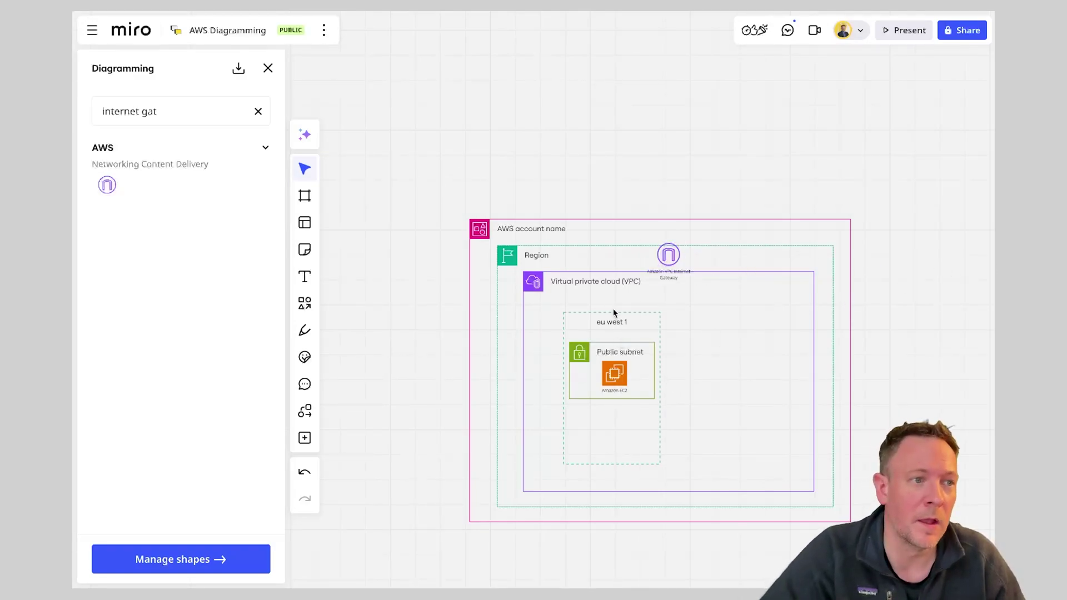
# Copy the eu west 1 zone, with its subnet and EC2, to the right and retitle it 'eu west 2'.
pyautogui.click(650, 317)
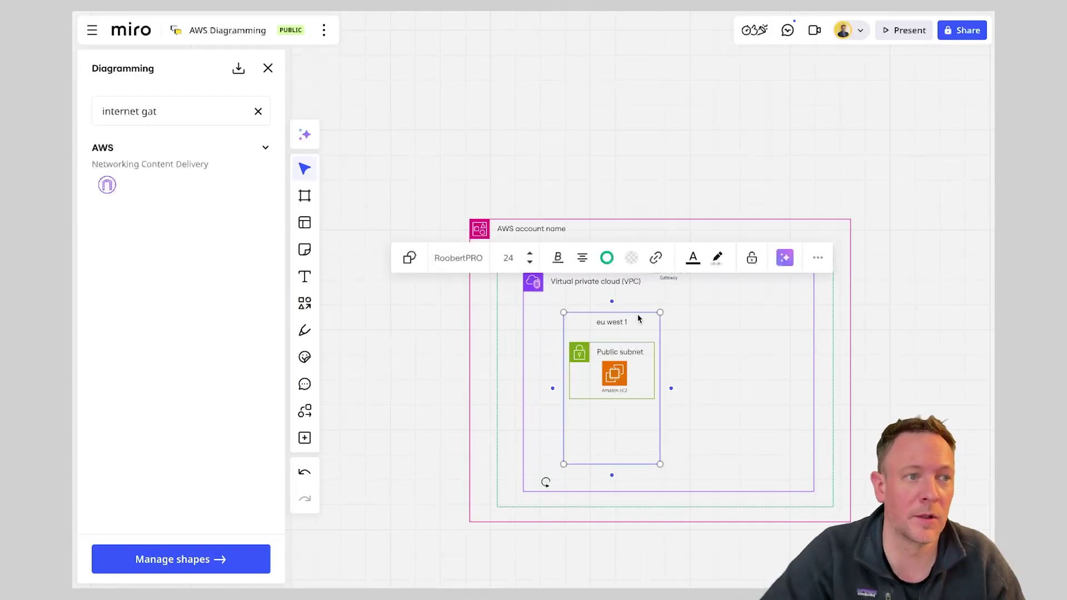
pyautogui.moveTo(651, 315); pyautogui.dragTo(760, 412)
pyautogui.click(750, 324)
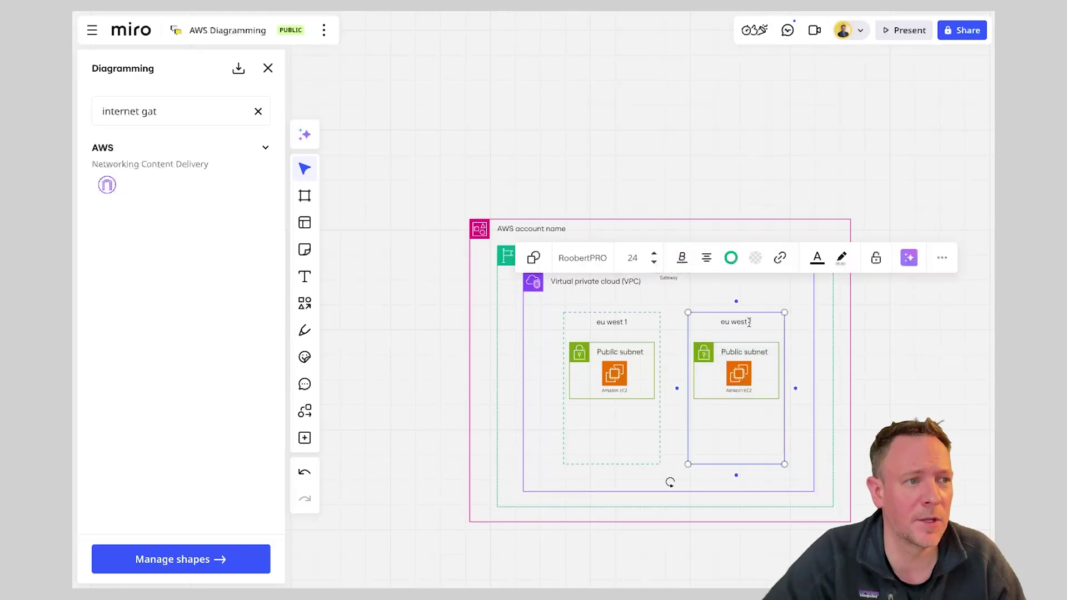
pyautogui.press('BackSpace')
pyautogui.write('2')
pyautogui.scroll(-1, 785, 323)
pyautogui.scroll(1, 736, 325)
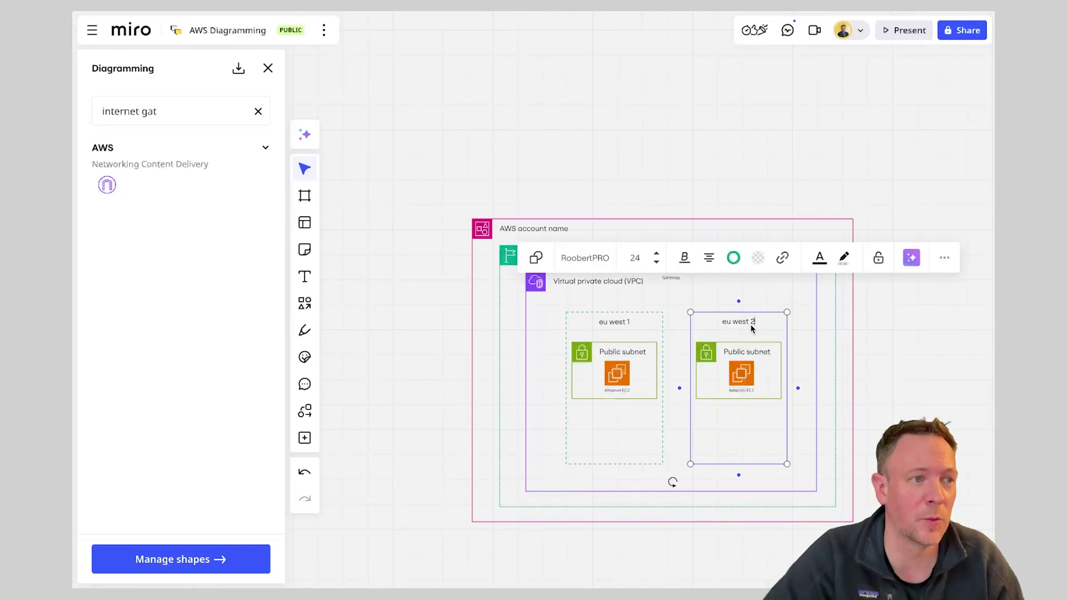
pyautogui.click(889, 353)
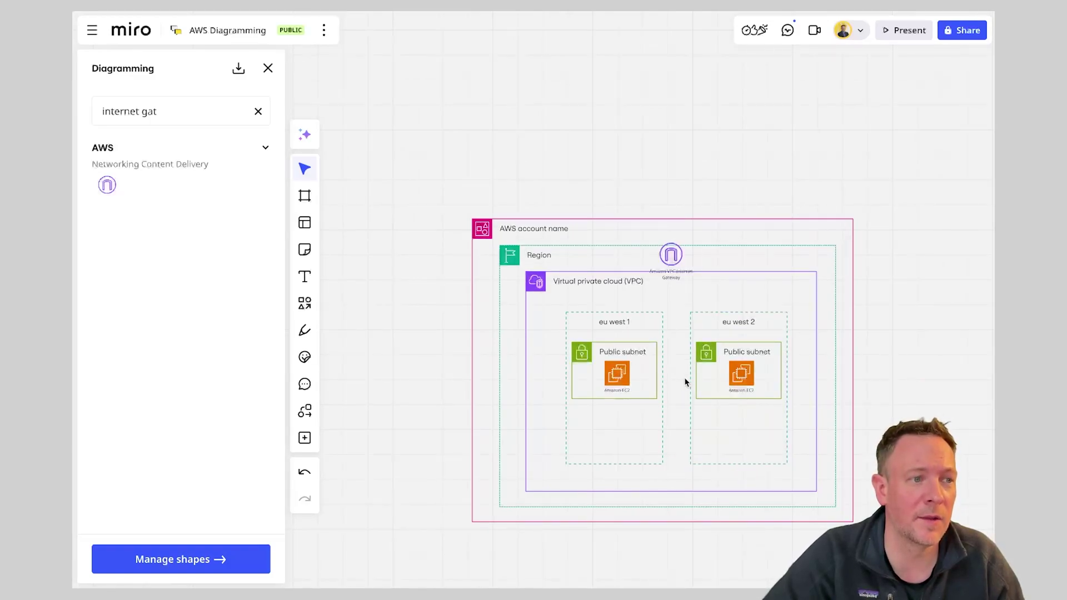
# Search 'load ba' and place an Application Load Balancer icon between the two public subnets.
pyautogui.scroll(-1, 474, 374)
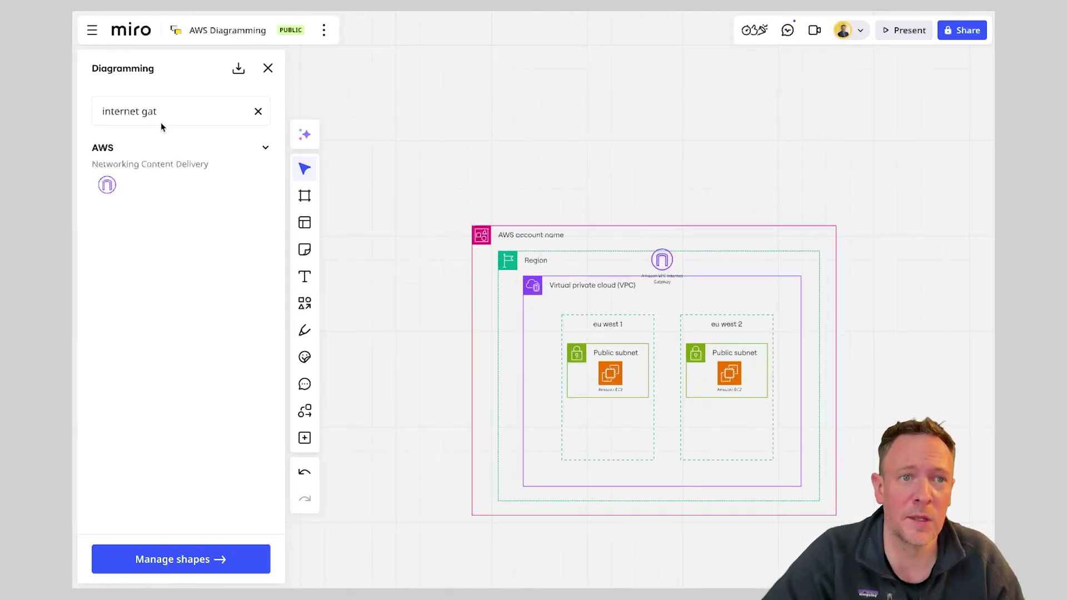
pyautogui.moveTo(160, 113); pyautogui.dragTo(79, 110)
pyautogui.write('lo')
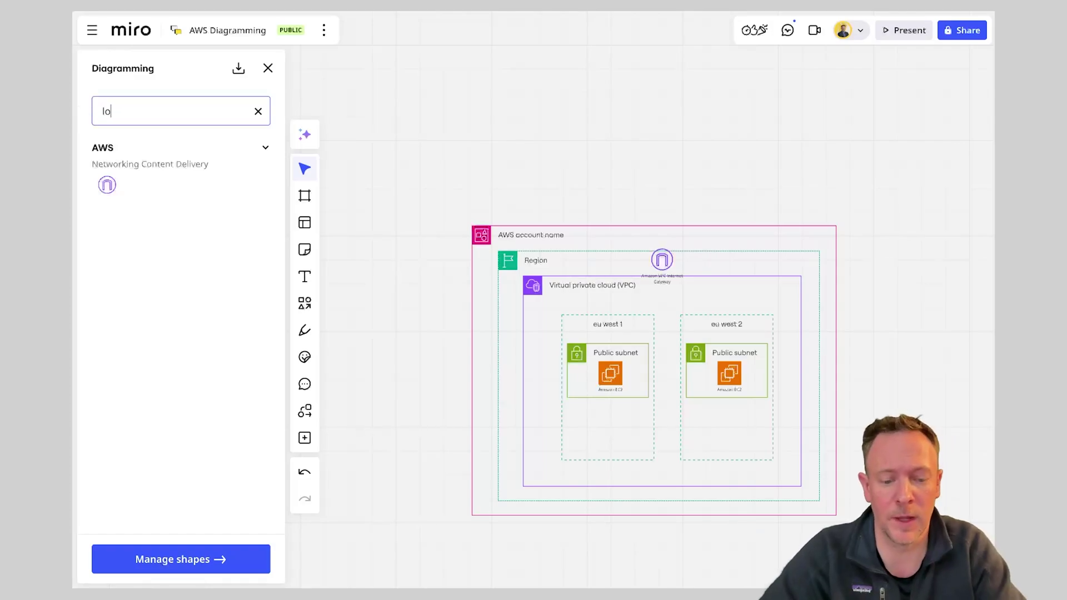
pyautogui.write('ad ba')
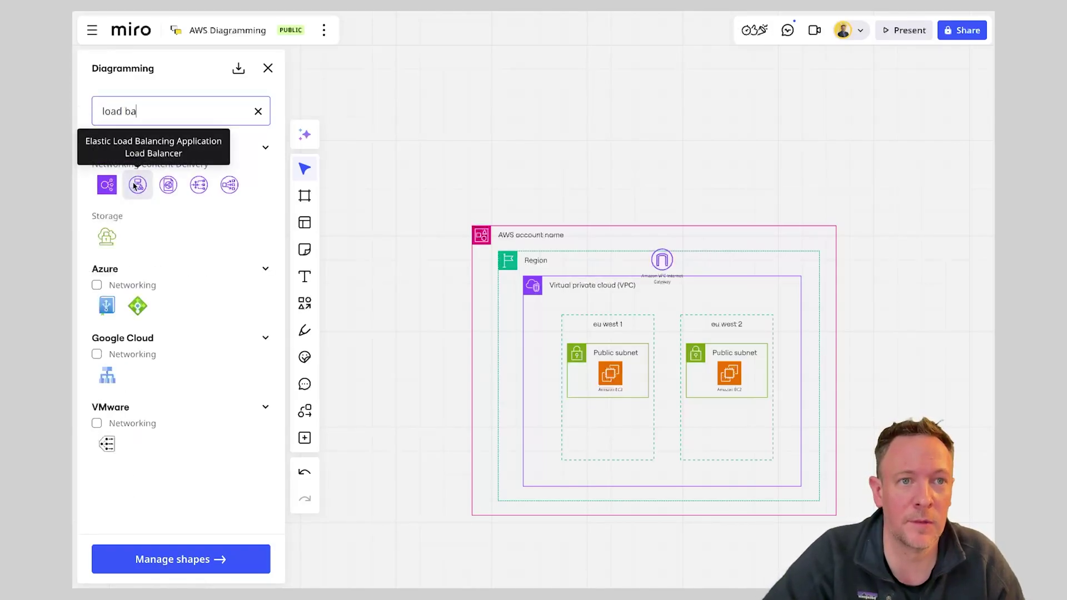
pyautogui.moveTo(138, 186); pyautogui.dragTo(670, 368)
pyautogui.click(908, 366)
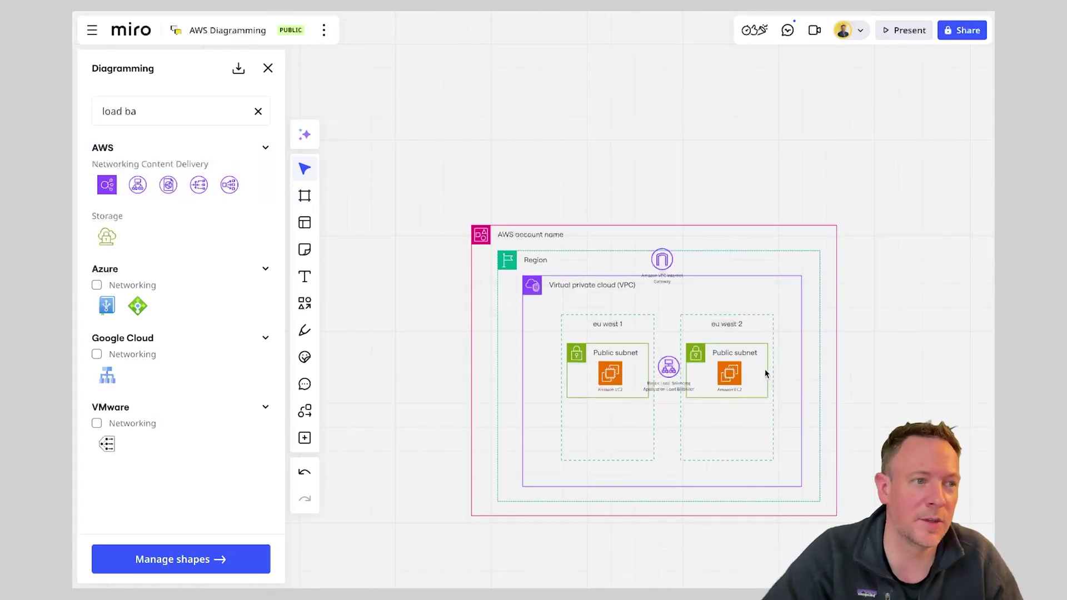
# Shift eu west 1 left and eu west 2 right to space them evenly around the load balancer.
pyautogui.click(573, 321)
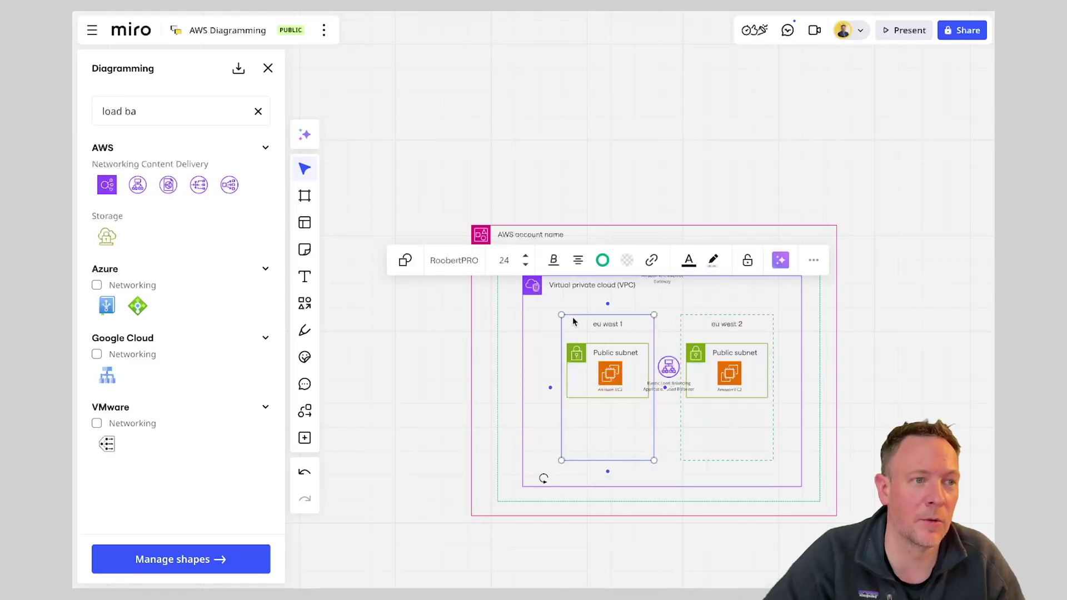
pyautogui.moveTo(570, 322); pyautogui.dragTo(556, 322)
pyautogui.click(694, 316)
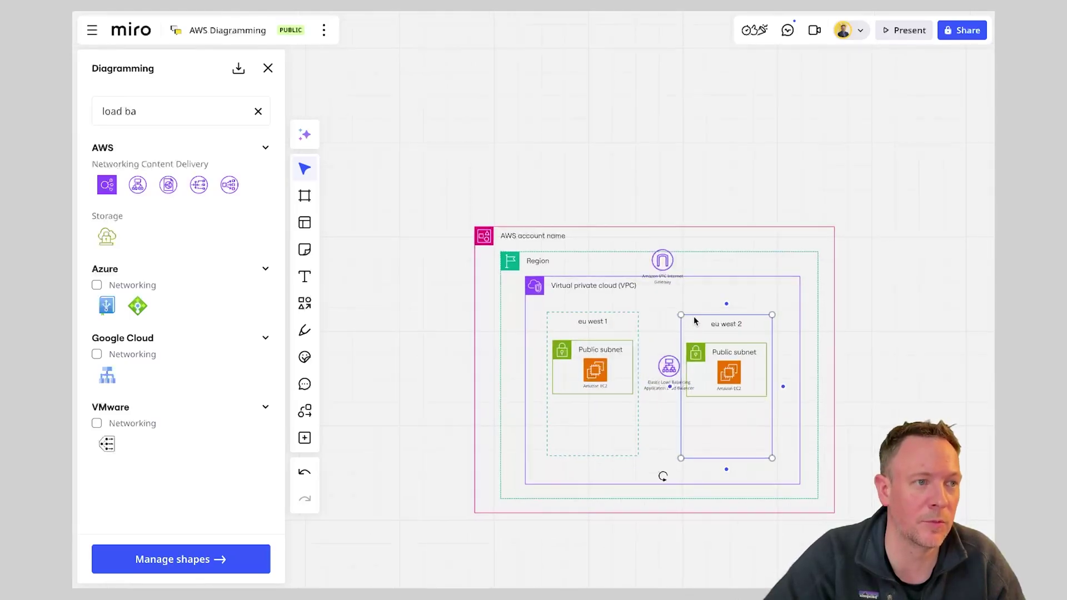
pyautogui.moveTo(703, 315); pyautogui.dragTo(710, 320)
pyautogui.scroll(1, 710, 320)
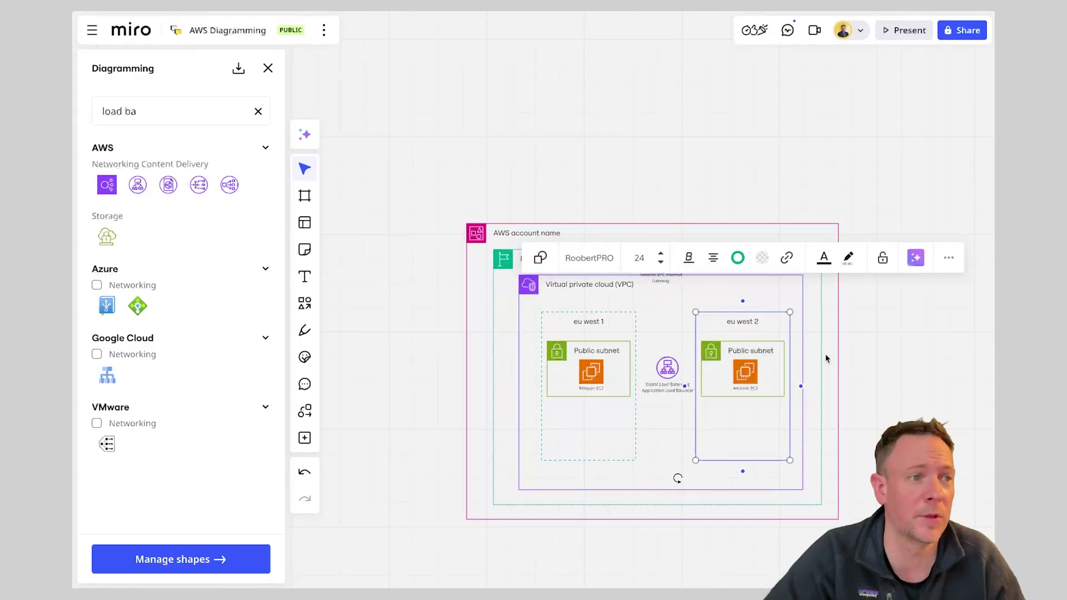
pyautogui.click(860, 362)
pyautogui.moveTo(860, 362); pyautogui.dragTo(815, 302)
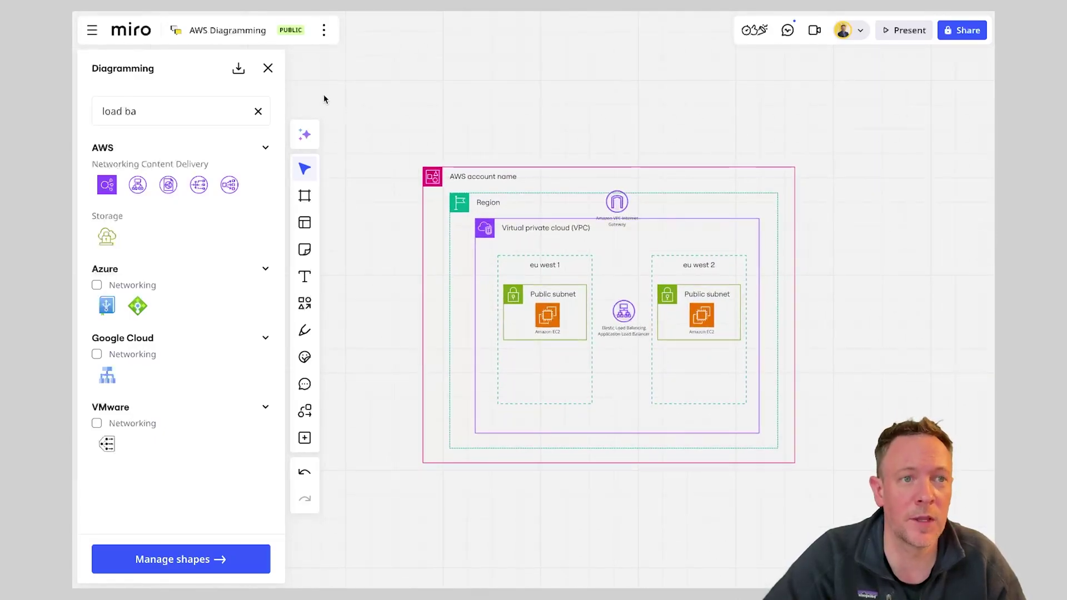
# Close the Diagramming library and bring the whole AWS diagram into view on its own.
pyautogui.click(268, 67)
pyautogui.moveTo(419, 158); pyautogui.dragTo(358, 149)
pyautogui.scroll(2, 358, 149)
pyautogui.scroll(-3, 348, 134)
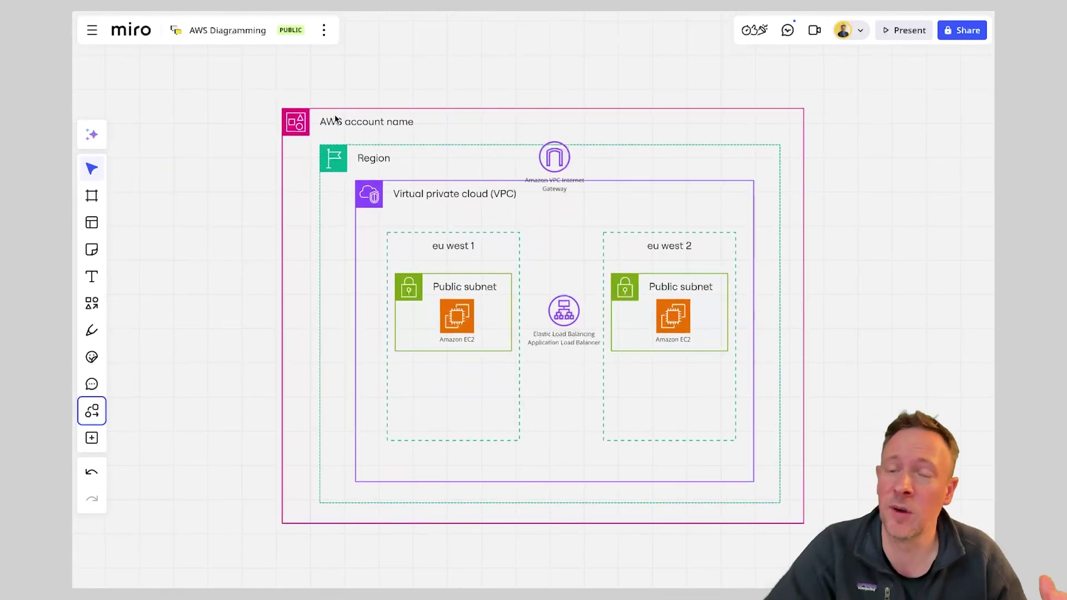
pyautogui.moveTo(239, 76); pyautogui.dragTo(844, 540)
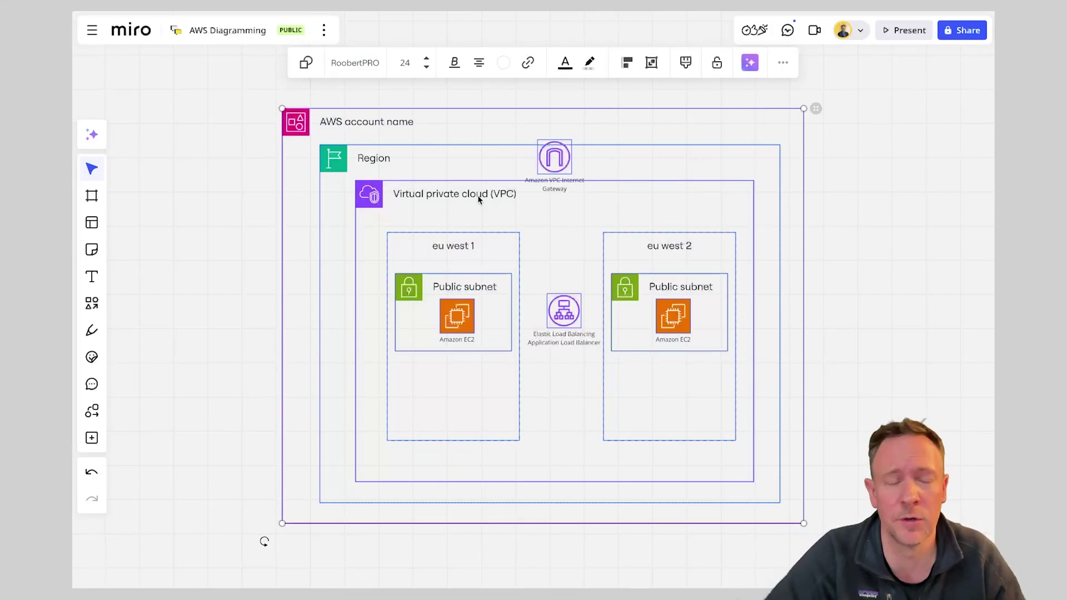
pyautogui.click(783, 63)
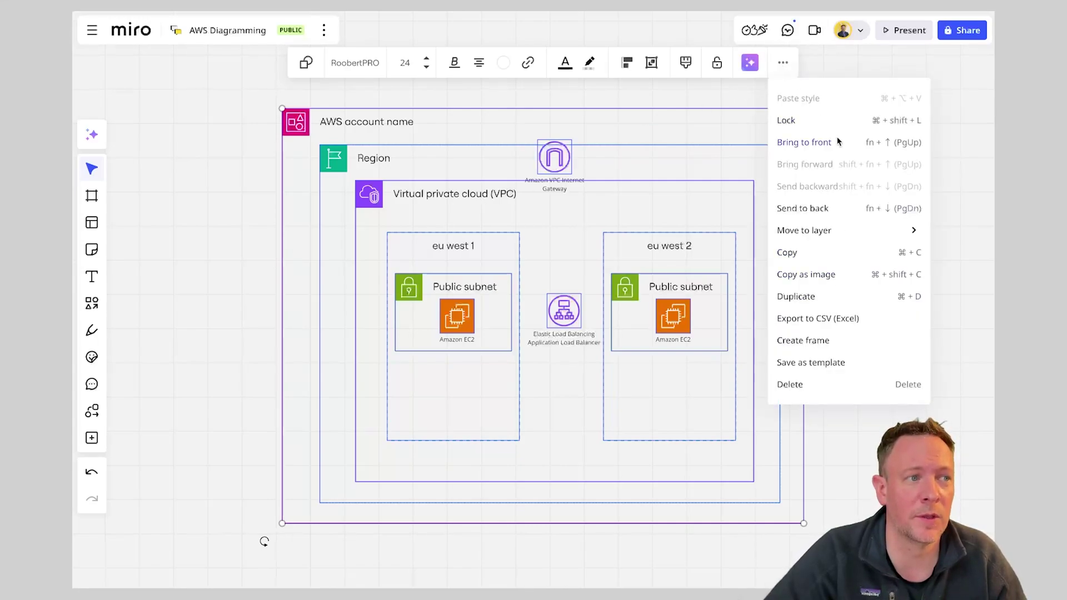
pyautogui.click(693, 106)
pyautogui.click(694, 103)
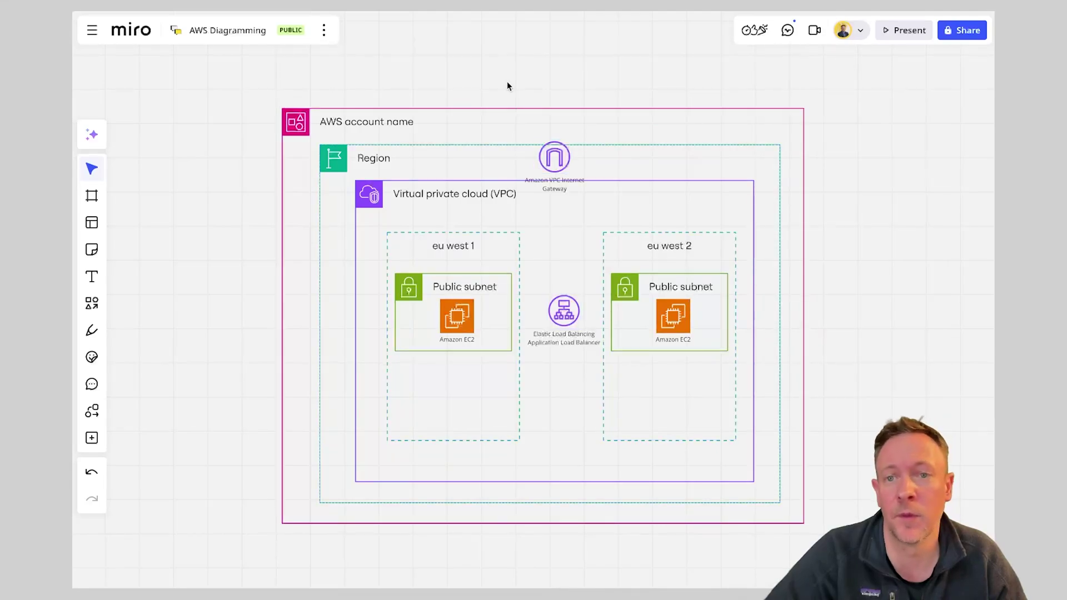
# Add a frame and stretch it to enclose the whole AWS diagram.
pyautogui.click(92, 196)
pyautogui.click(252, 99)
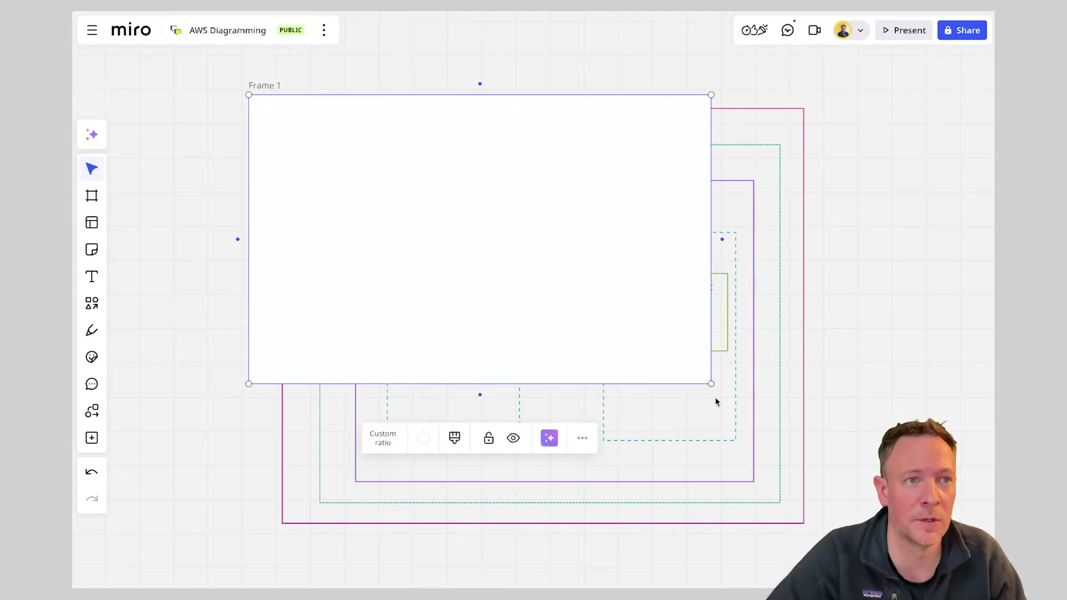
pyautogui.moveTo(713, 385); pyautogui.dragTo(827, 540)
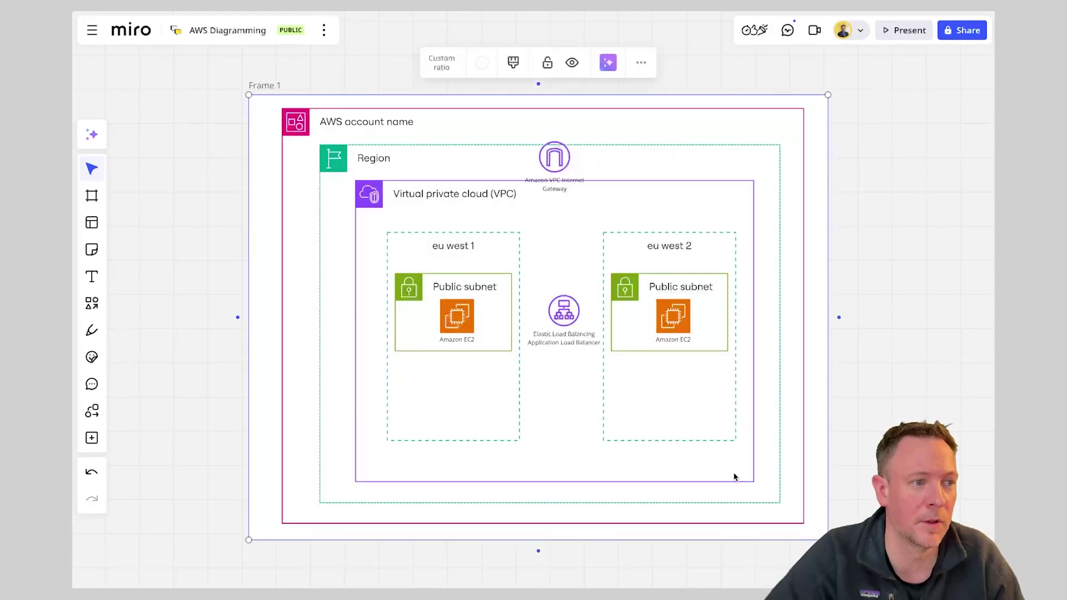
# Rename the frame from 'Frame 1' to 'Target Architecture'.
pyautogui.doubleClick(277, 87)
pyautogui.scroll(3, 282, 88)
pyautogui.hotkey('ctrl', 'a')
pyautogui.write('Target')
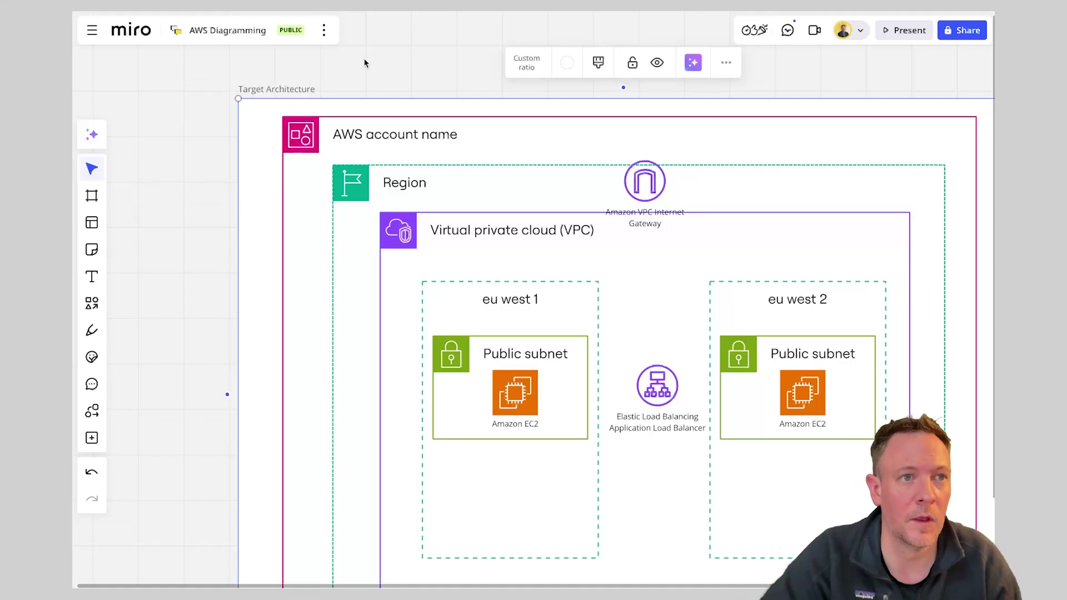
pyautogui.scroll(-5, 375, 105)
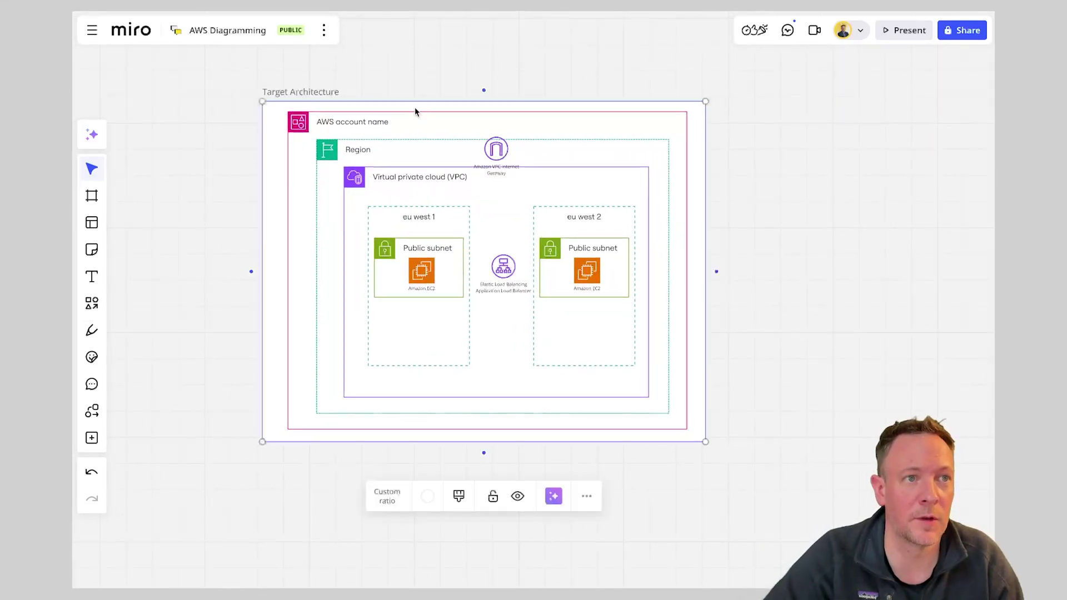
pyautogui.scroll(-1, 500, 184)
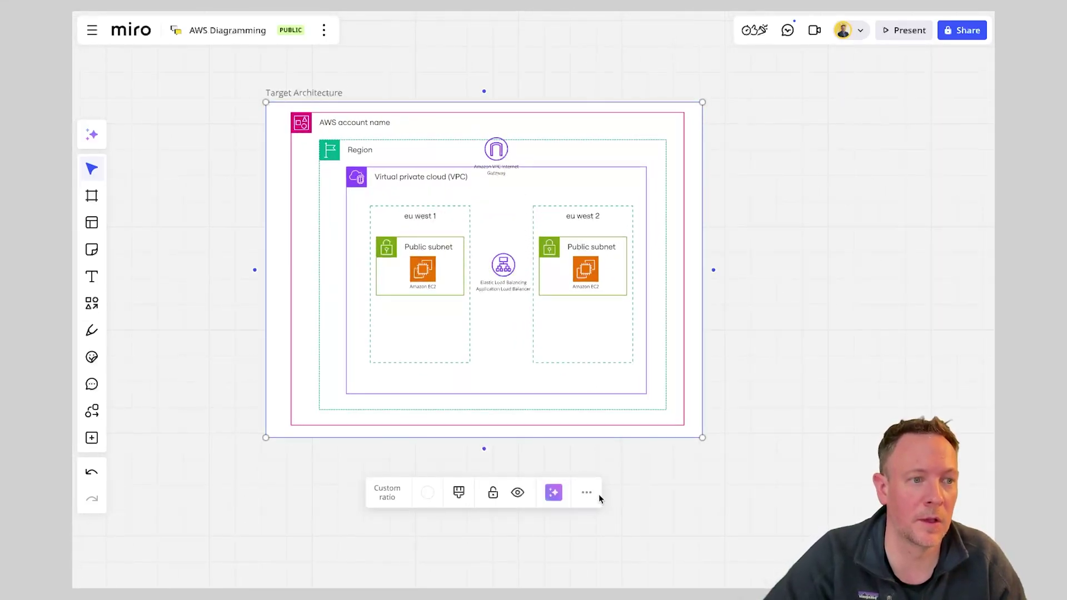
pyautogui.click(588, 493)
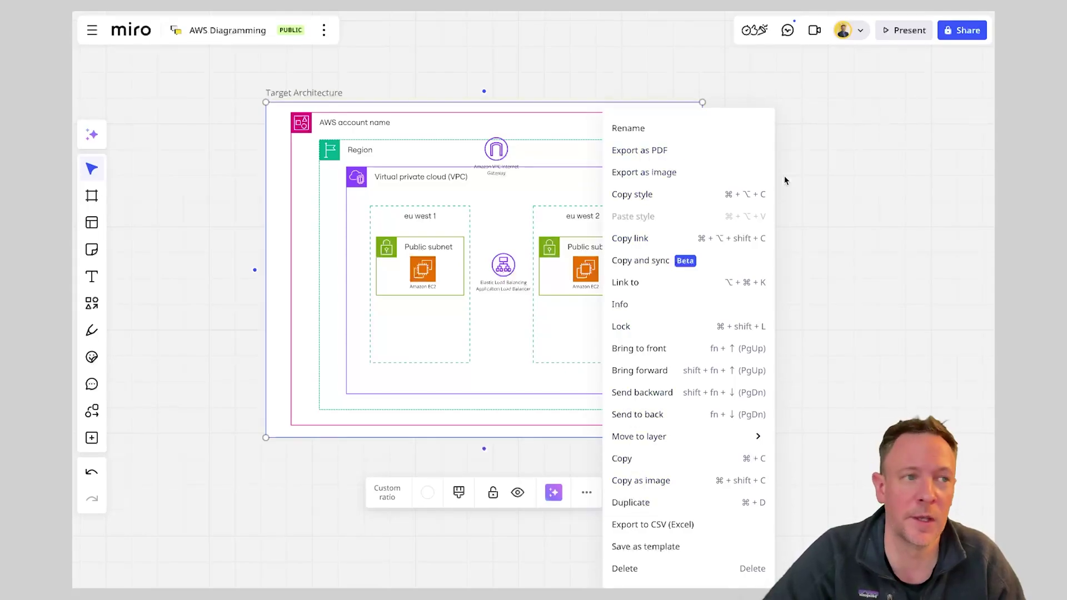
pyautogui.click(821, 189)
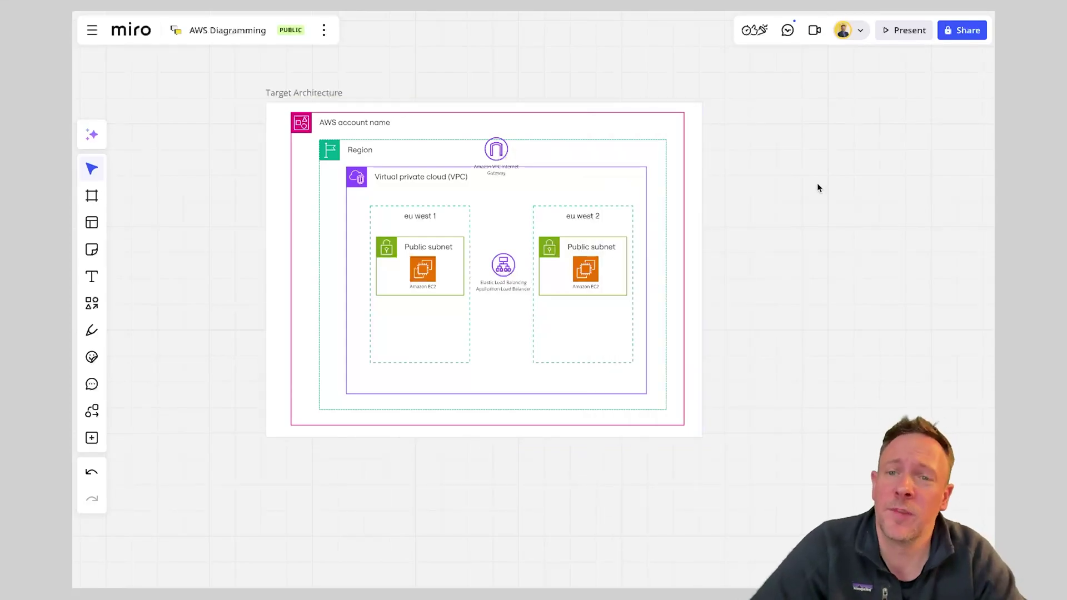